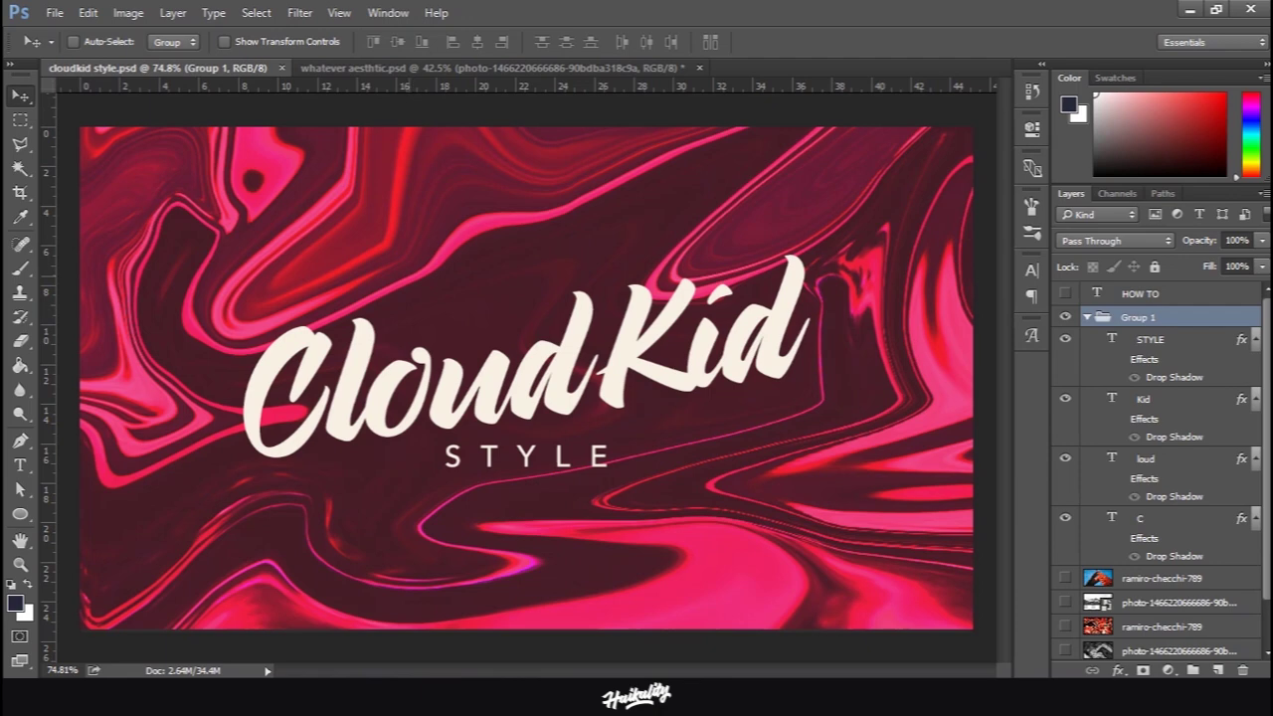
Switch to Chrome and examine the CloudKid Tumblr page, including the answer about the paints used and the artwork posts
{"action": "scroll", "coordinate": [436, 277], "scroll_direction": "down", "scroll_amount": 1}
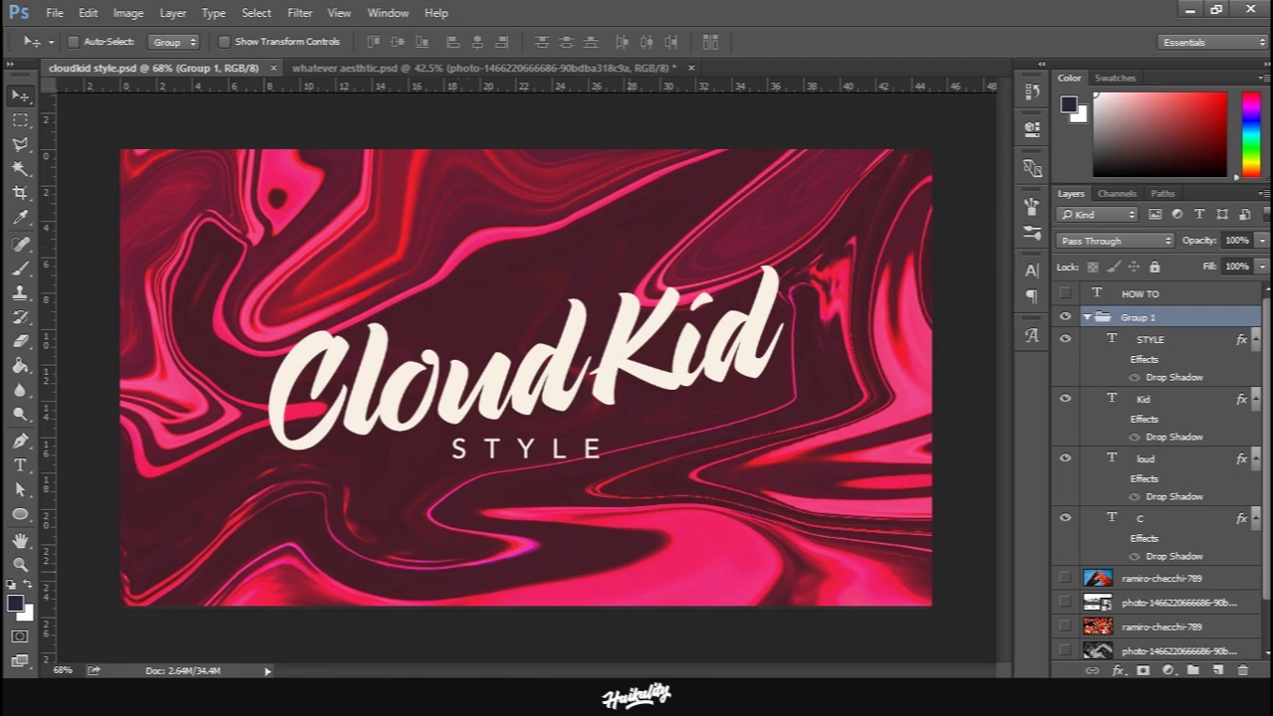
{"action": "mouse_move", "coordinate": [619, 697]}
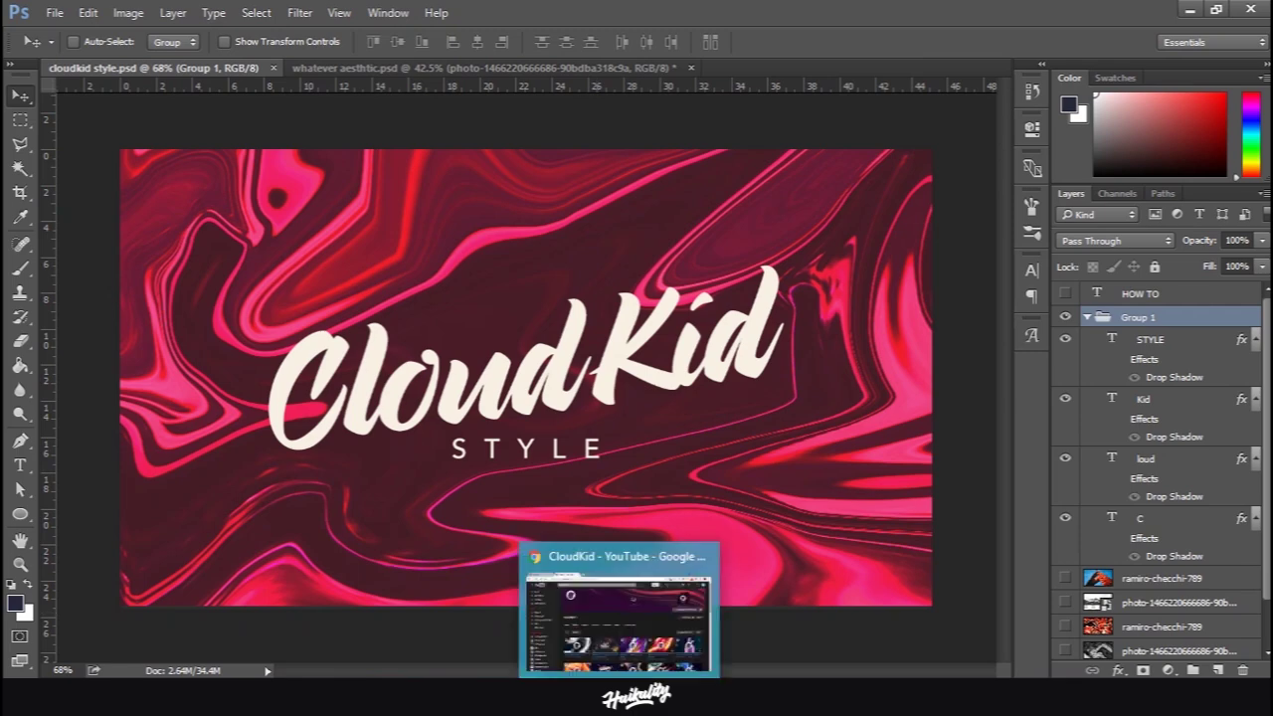
{"action": "left_click", "coordinate": [618, 697]}
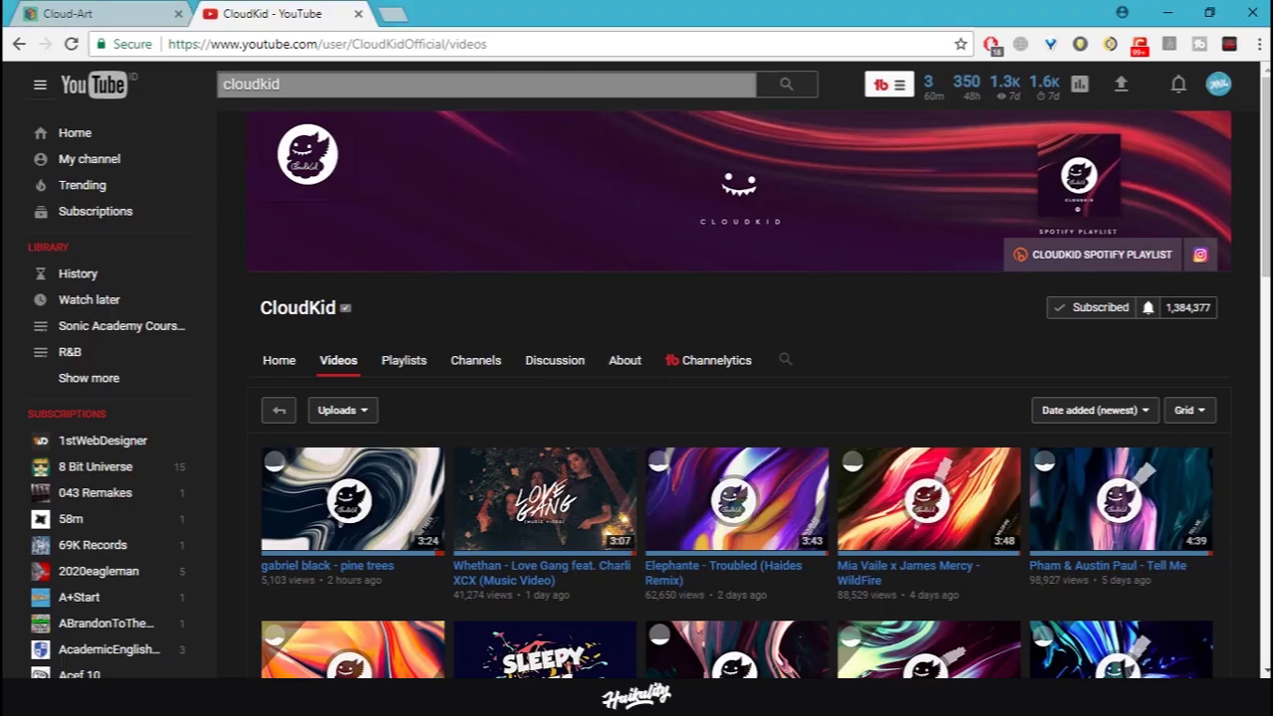
{"action": "key", "text": "ctrl+Tab"}
{"action": "scroll", "coordinate": [388, 497], "scroll_direction": "up", "scroll_amount": 2}
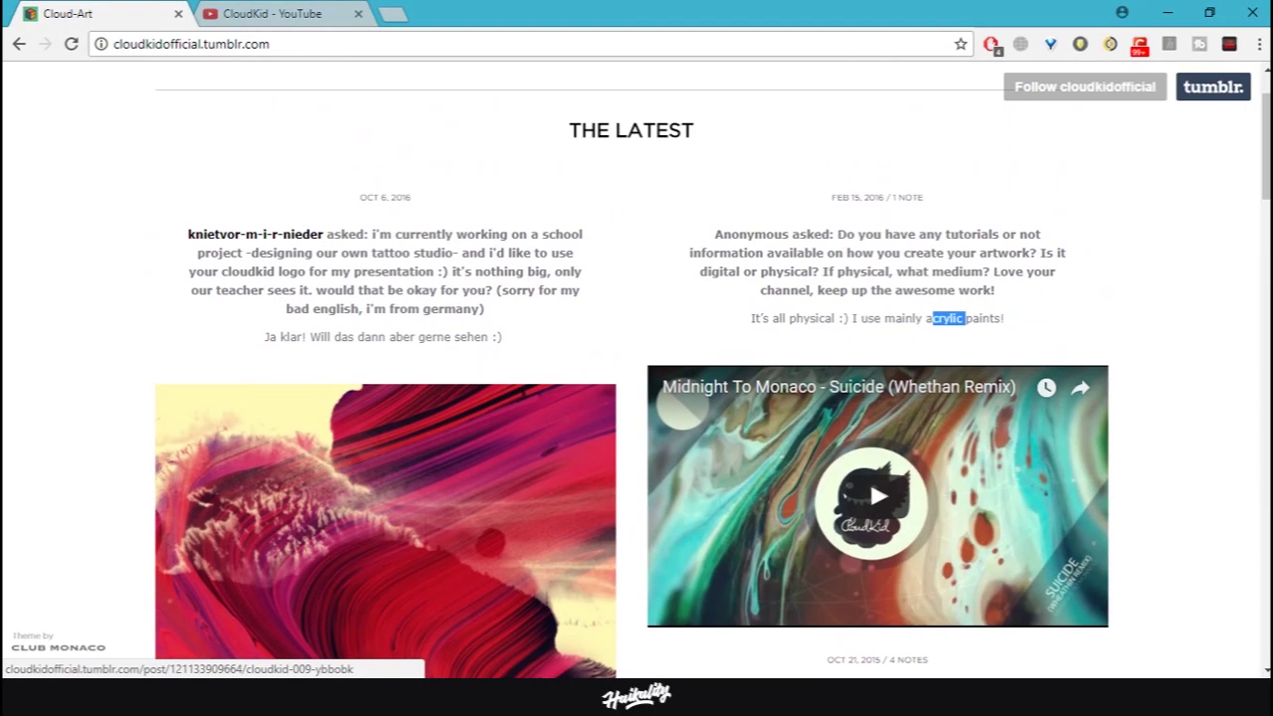
{"action": "left_click_drag", "start_coordinate": [751, 318], "coordinate": [923, 318]}
{"action": "left_click", "coordinate": [925, 318]}
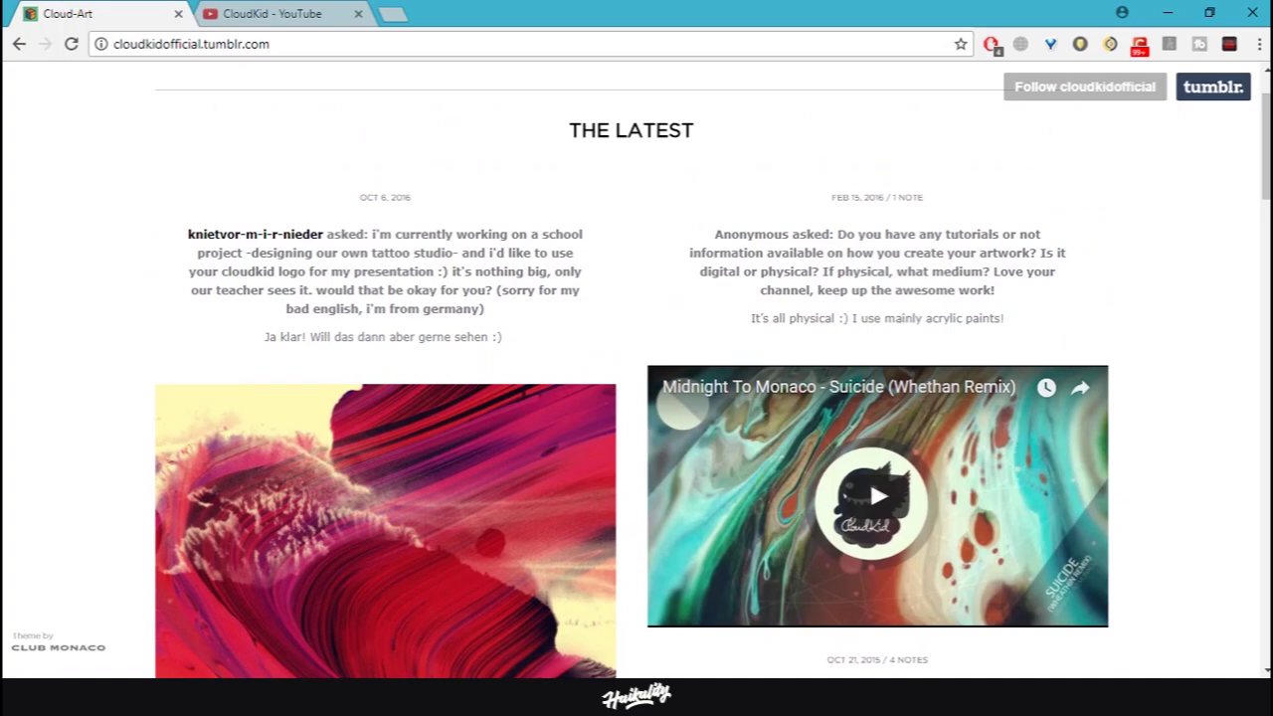
{"action": "scroll", "coordinate": [388, 537], "scroll_direction": "down", "scroll_amount": 5}
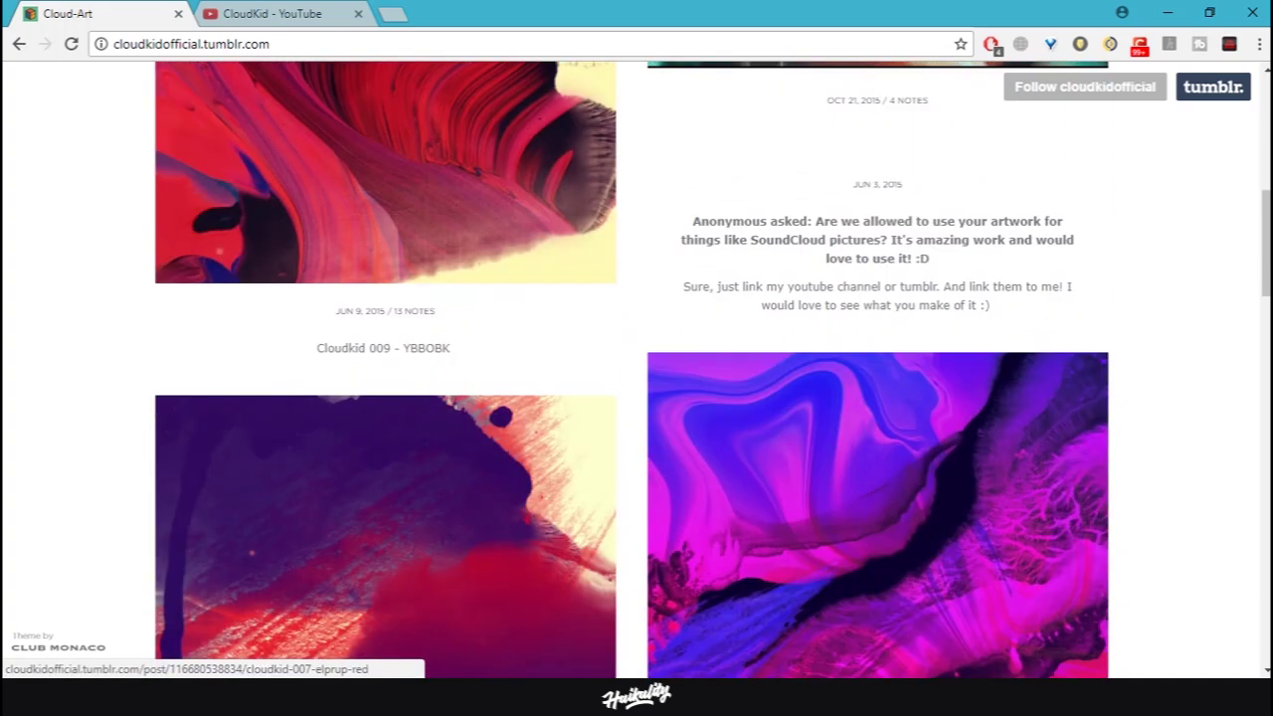
Examine the liquid-style artwork in the video thumbnails on CloudKid's YouTube channel
{"action": "key", "text": "ctrl+Tab"}
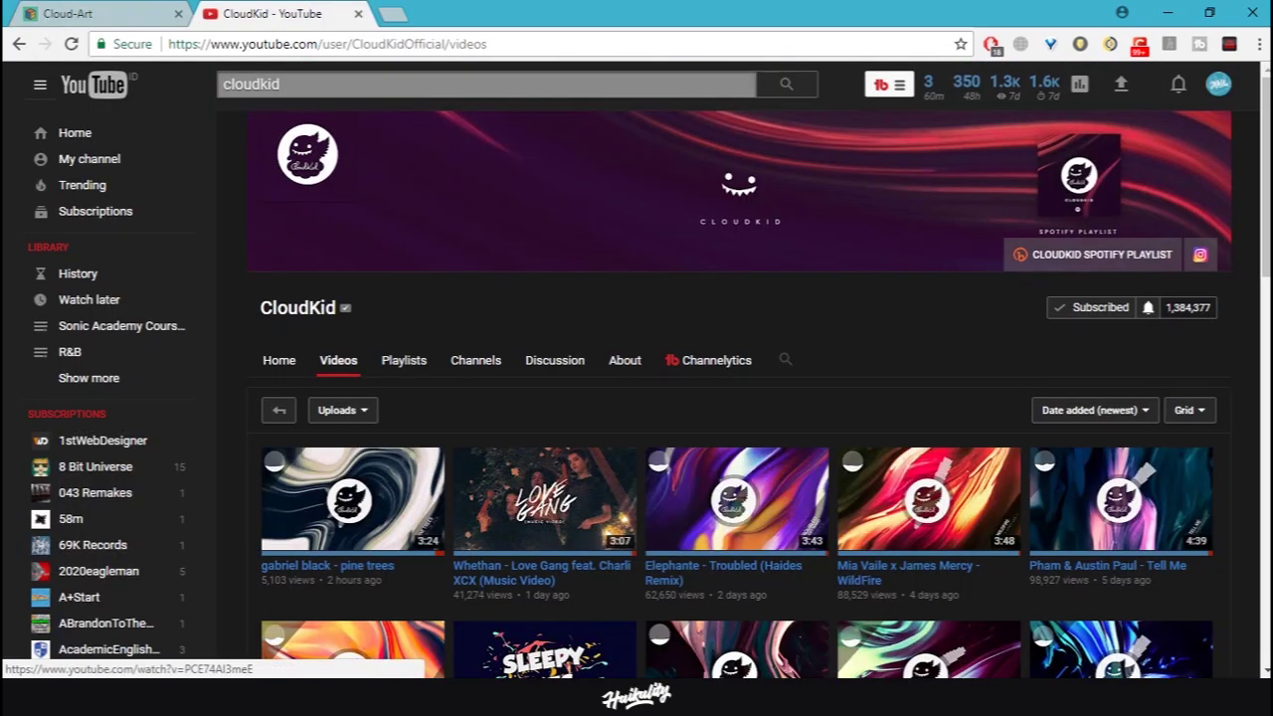
{"action": "scroll", "coordinate": [737, 398], "scroll_direction": "down", "scroll_amount": 3}
{"action": "scroll", "coordinate": [736, 398], "scroll_direction": "up", "scroll_amount": 3}
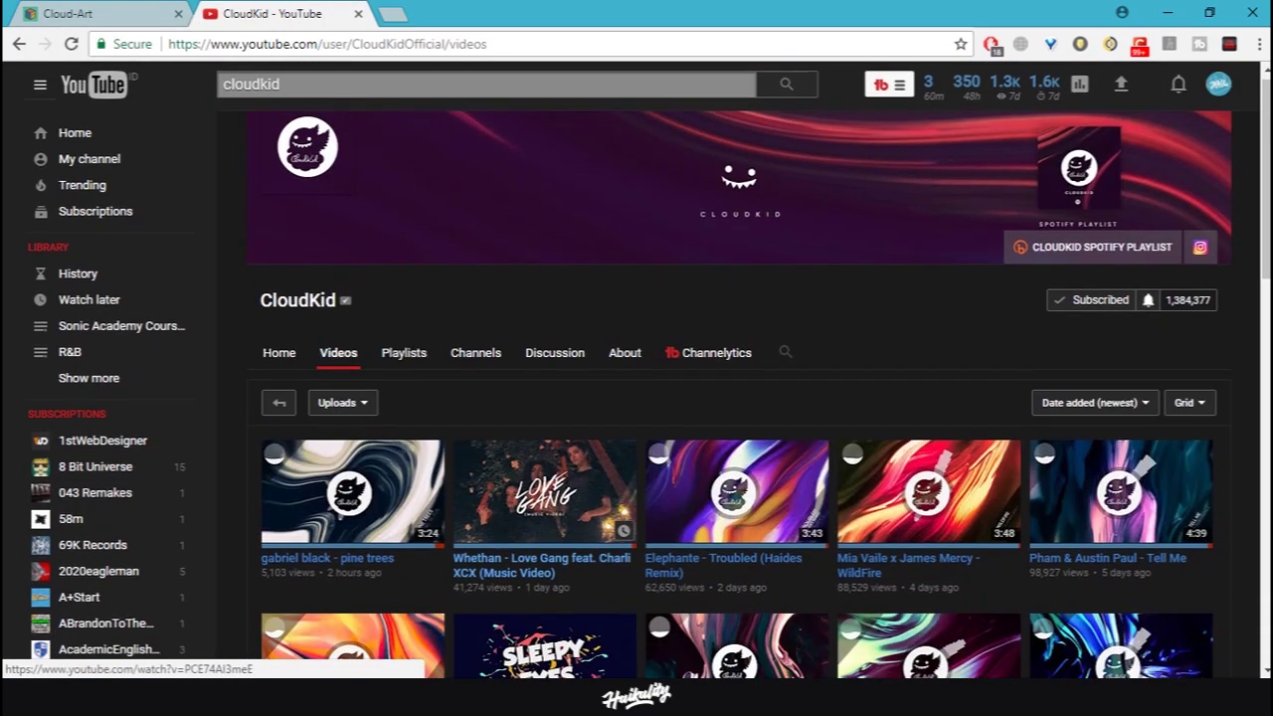
{"action": "scroll", "coordinate": [736, 398], "scroll_direction": "down", "scroll_amount": 3}
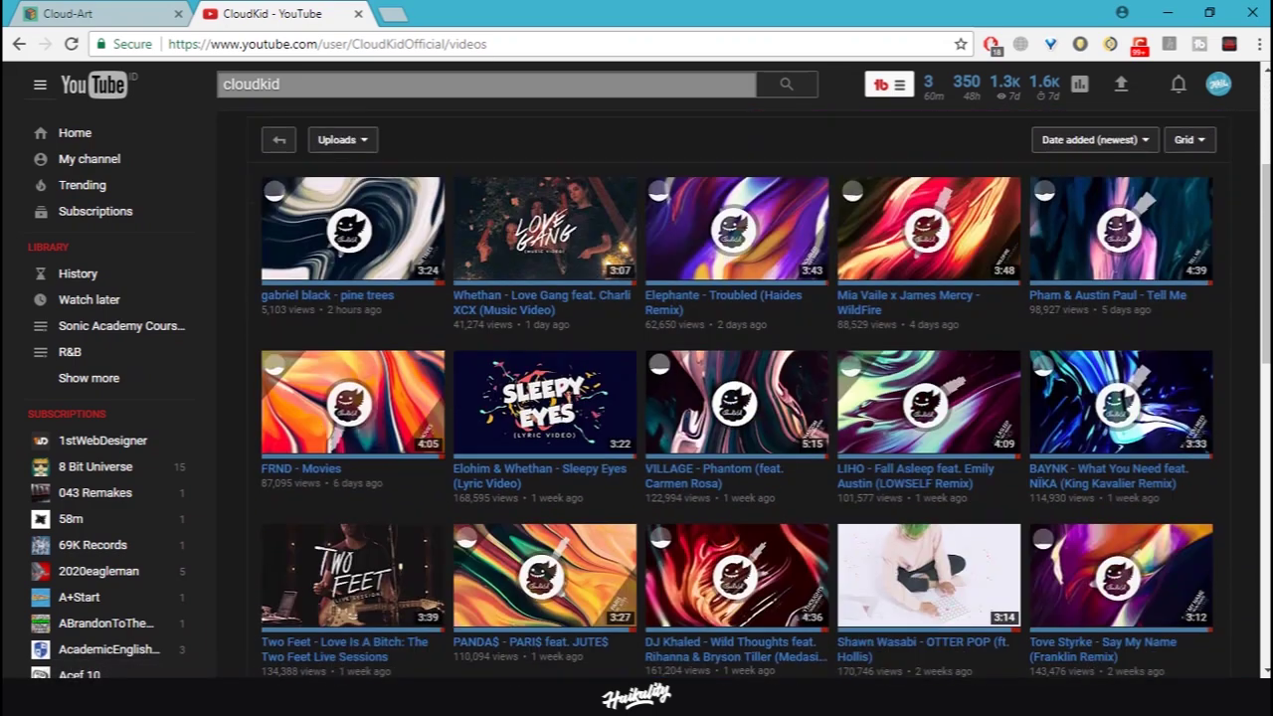
{"action": "scroll", "coordinate": [736, 398], "scroll_direction": "down", "scroll_amount": 2}
{"action": "scroll", "coordinate": [737, 398], "scroll_direction": "up", "scroll_amount": 5}
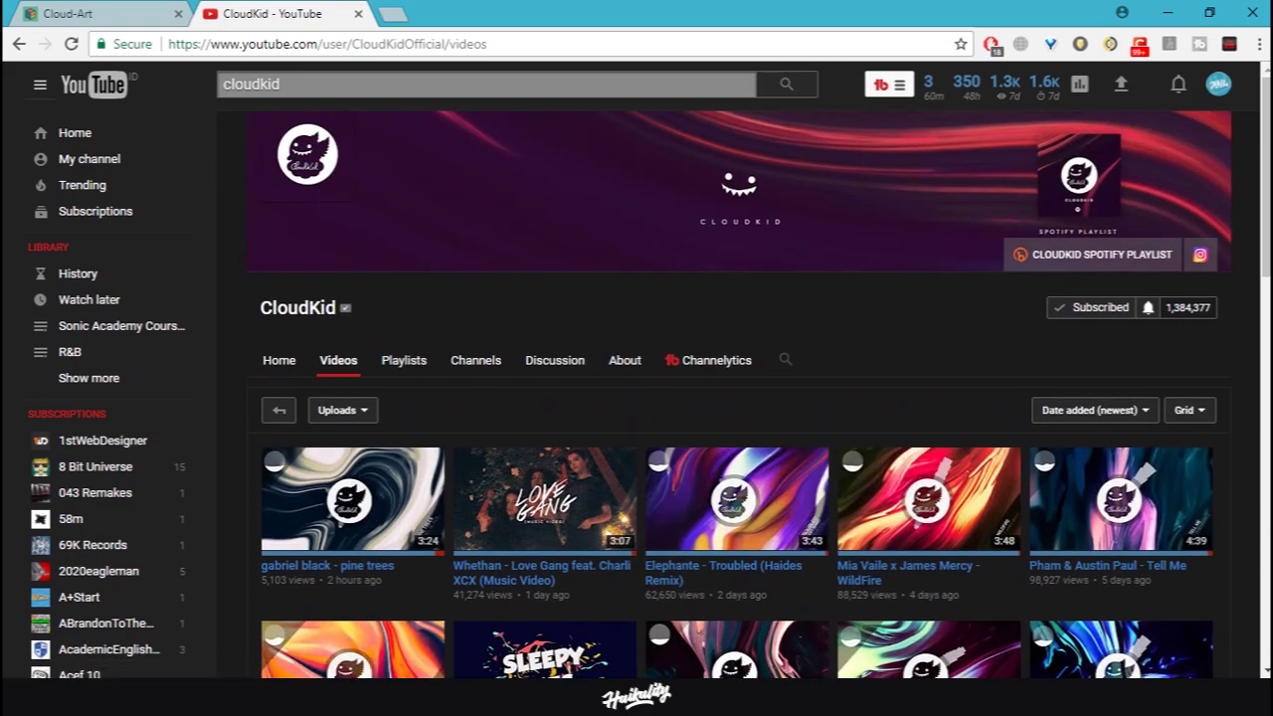
{"action": "scroll", "coordinate": [428, 348], "scroll_direction": "down", "scroll_amount": 4}
{"action": "scroll", "coordinate": [428, 348], "scroll_direction": "up", "scroll_amount": 2}
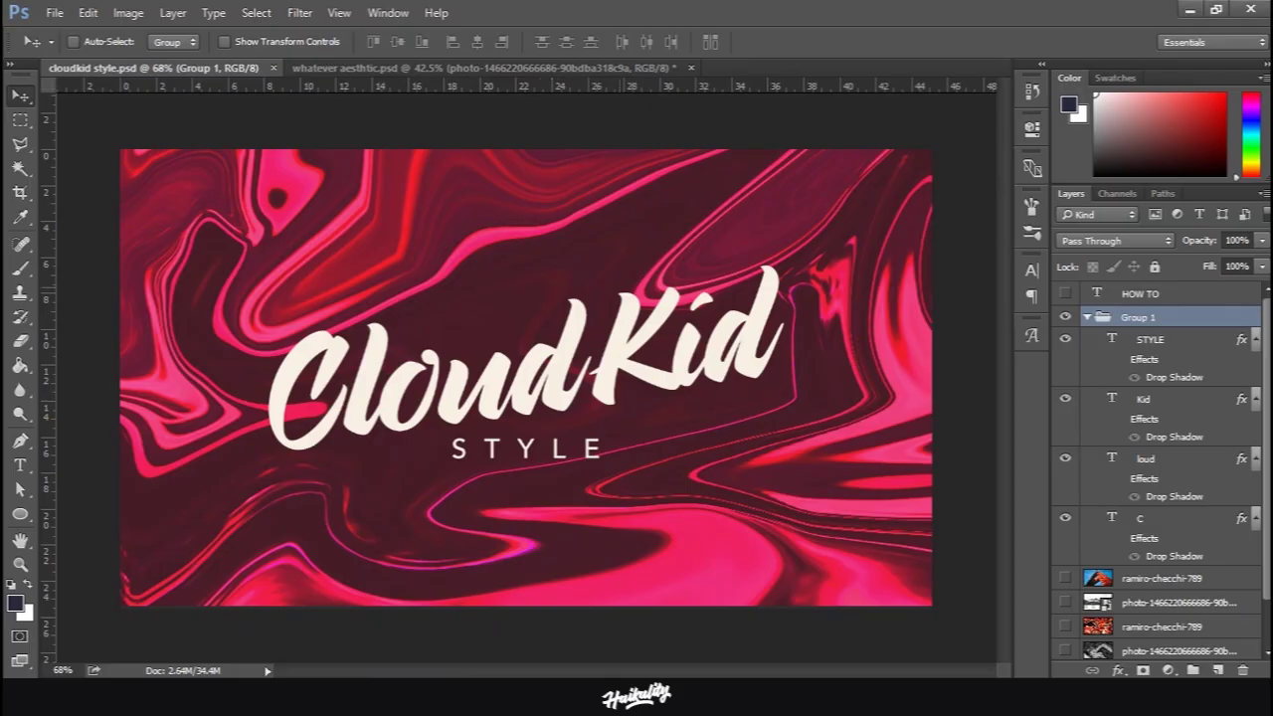
In Photoshop, hide the topmost mountain photo layer in whatever aesthtic.psd and return to cloudkid style.psd
{"action": "scroll", "coordinate": [1157, 467], "scroll_direction": "down", "scroll_amount": 1}
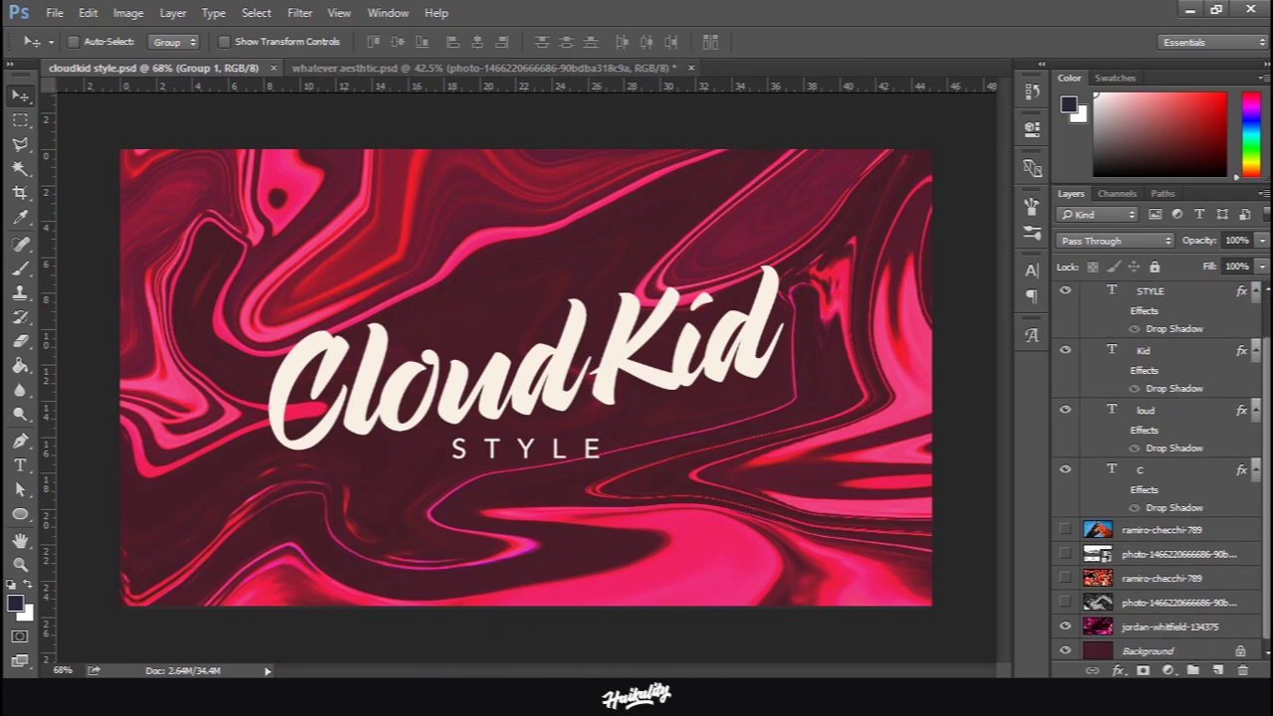
{"action": "left_click", "coordinate": [583, 68]}
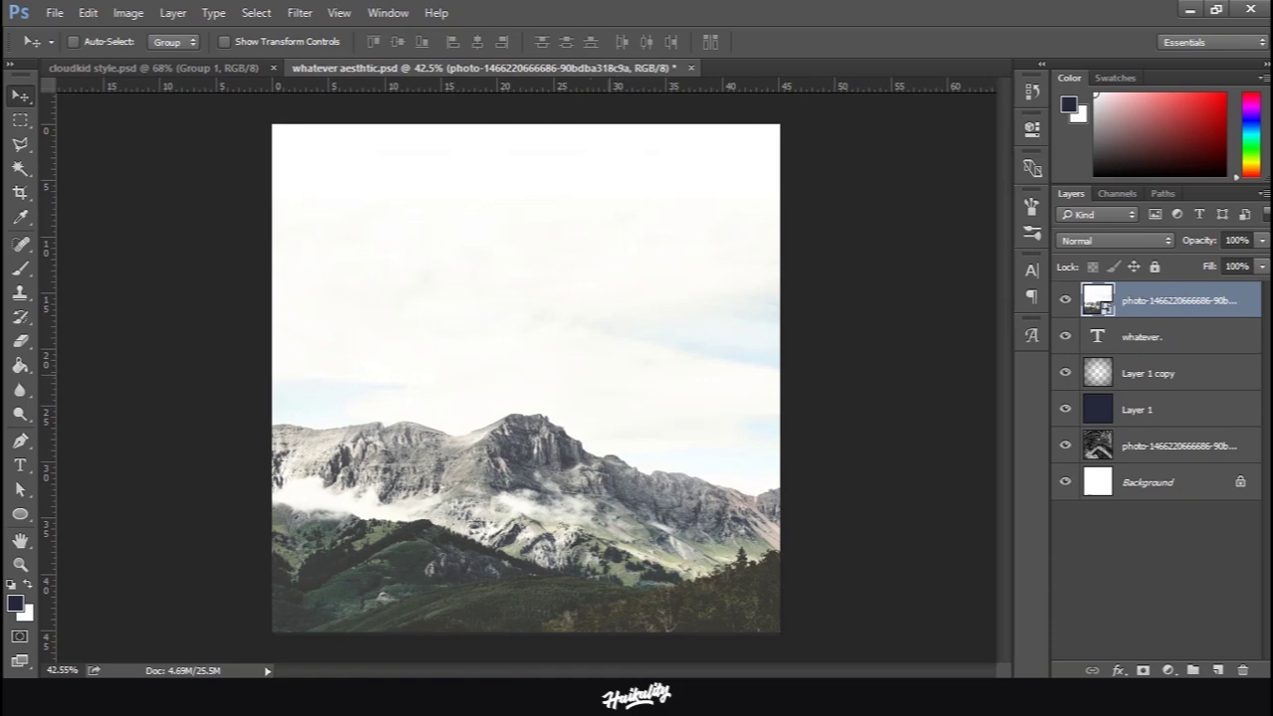
{"action": "left_click", "coordinate": [1066, 301]}
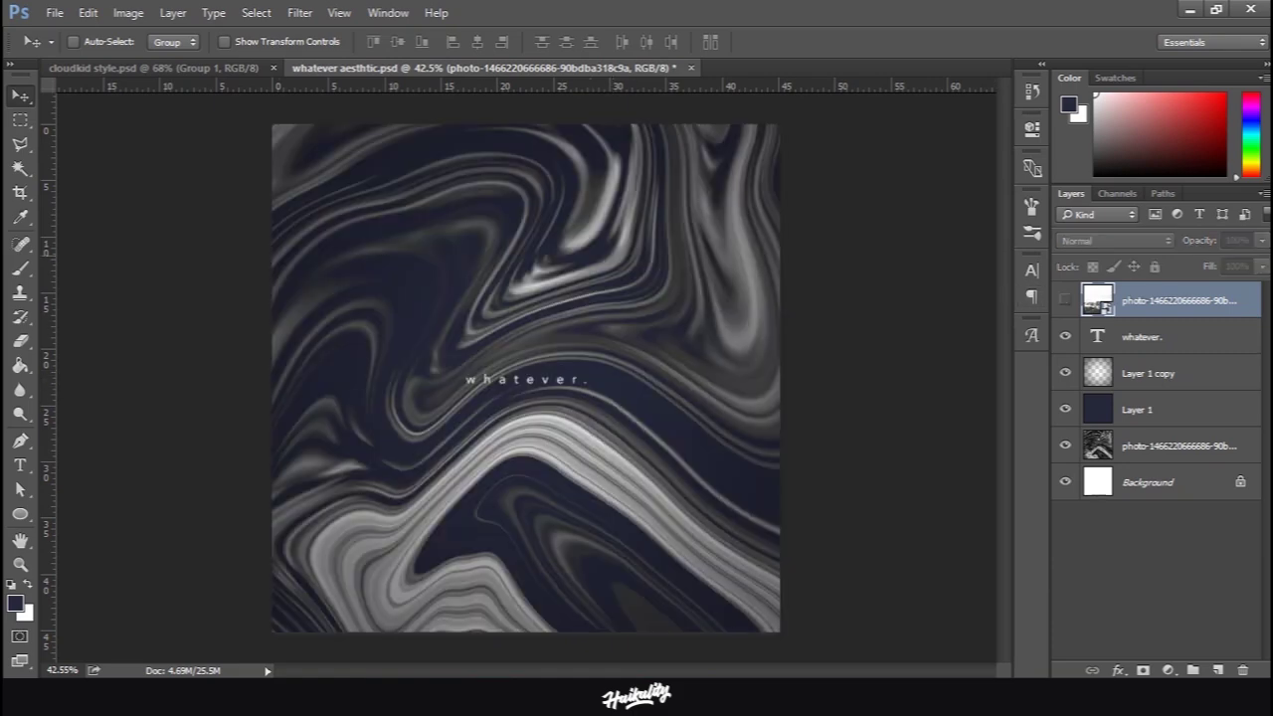
{"action": "left_click", "coordinate": [214, 68]}
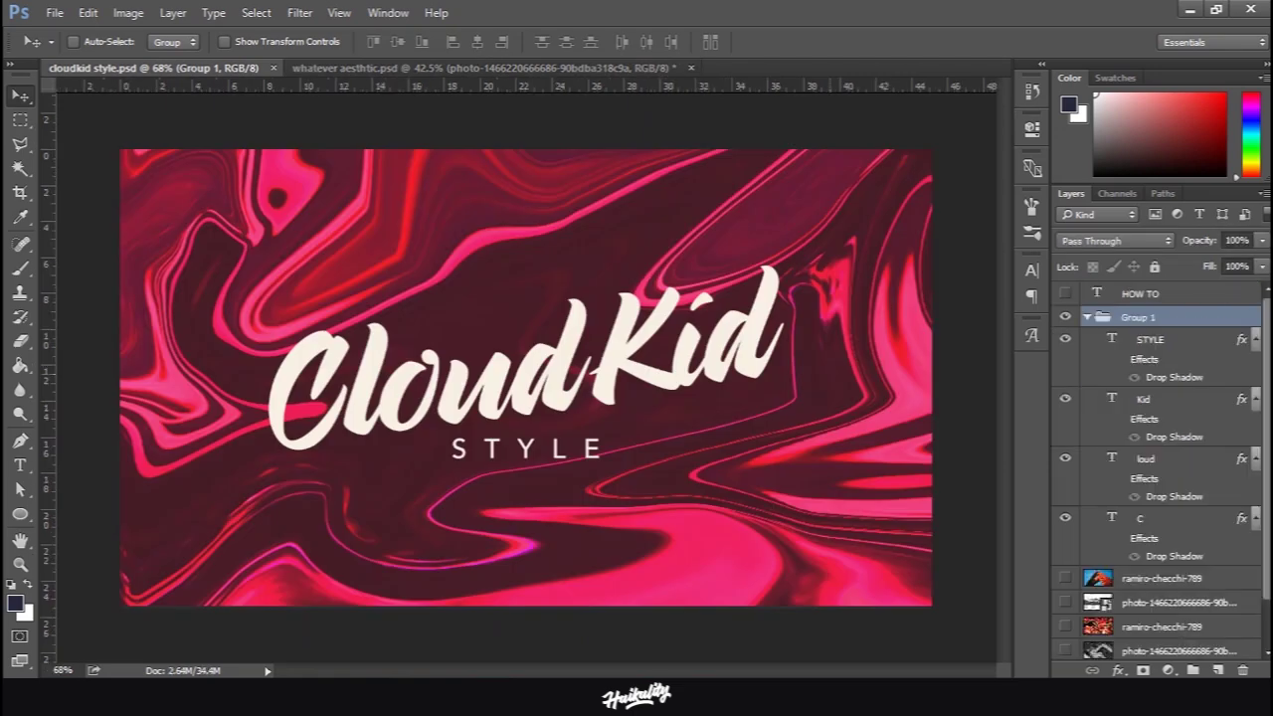
{"action": "scroll", "coordinate": [1154, 468], "scroll_direction": "down", "scroll_amount": 1}
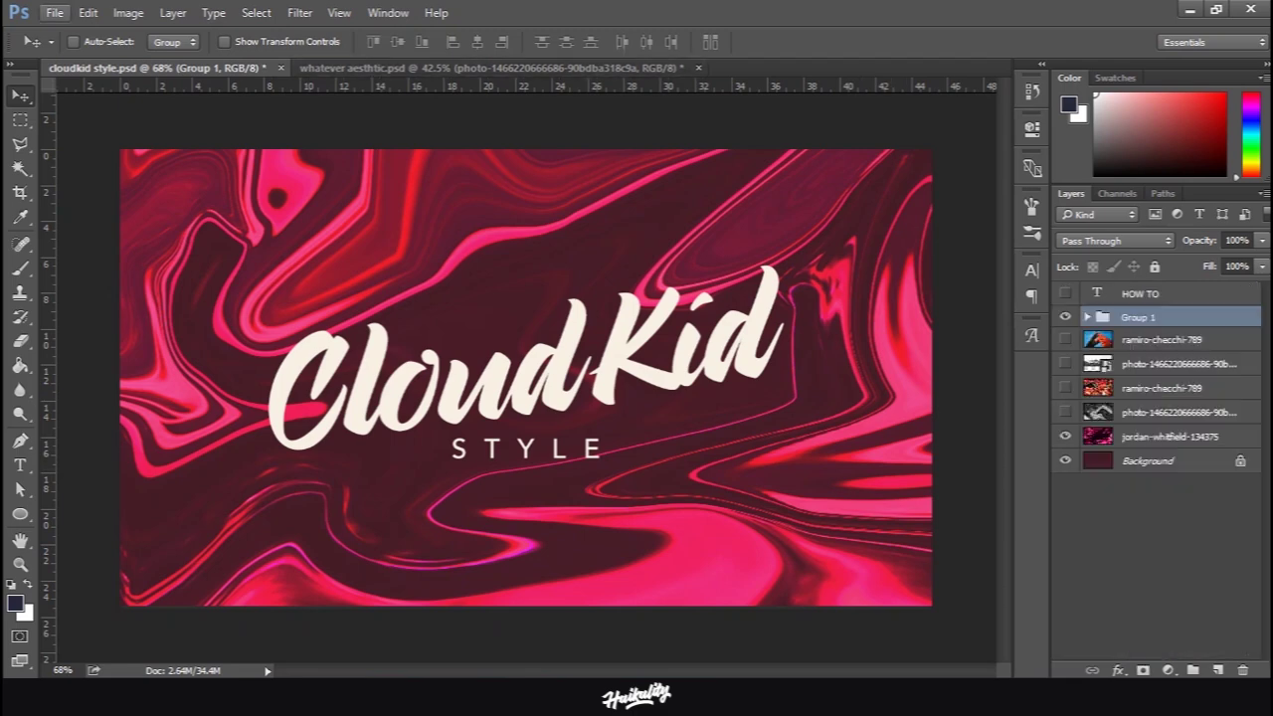
Create a new 1280 x 720 pixel document at 72 pixels/inch in RGB Color with a white background
{"action": "left_click", "coordinate": [54, 12]}
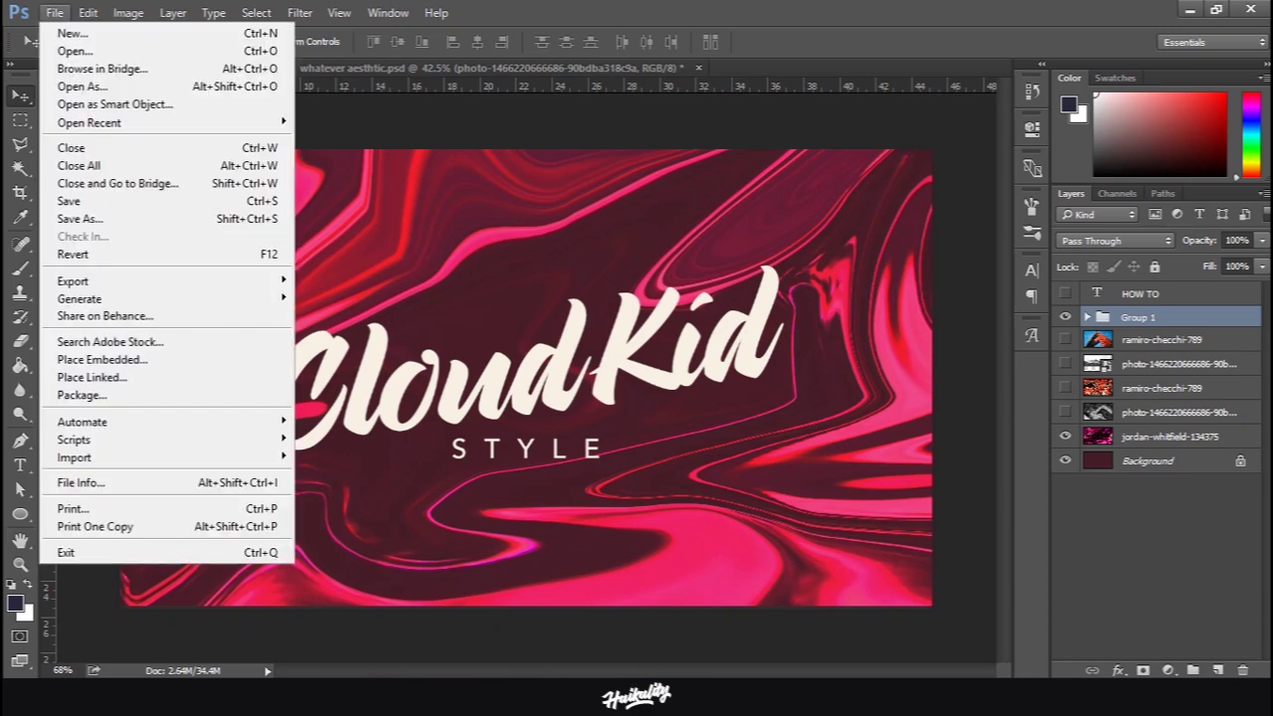
{"action": "left_click", "coordinate": [60, 33]}
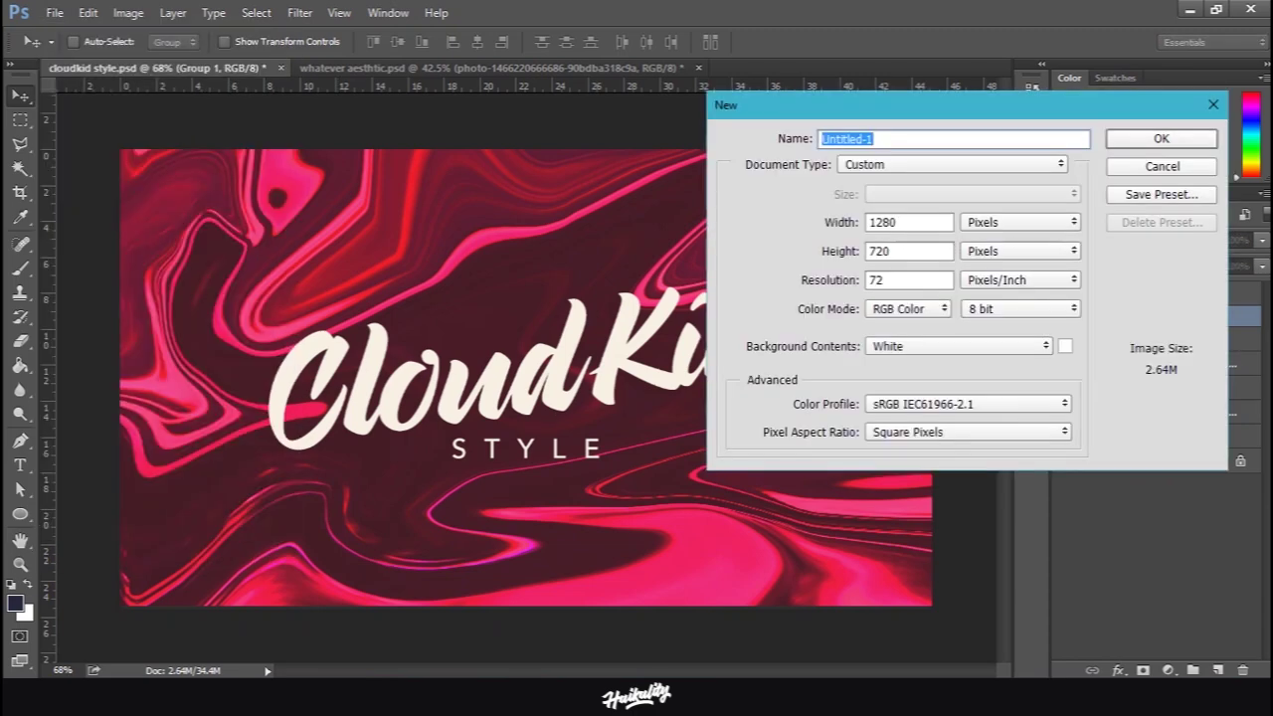
{"action": "double_click", "coordinate": [898, 221]}
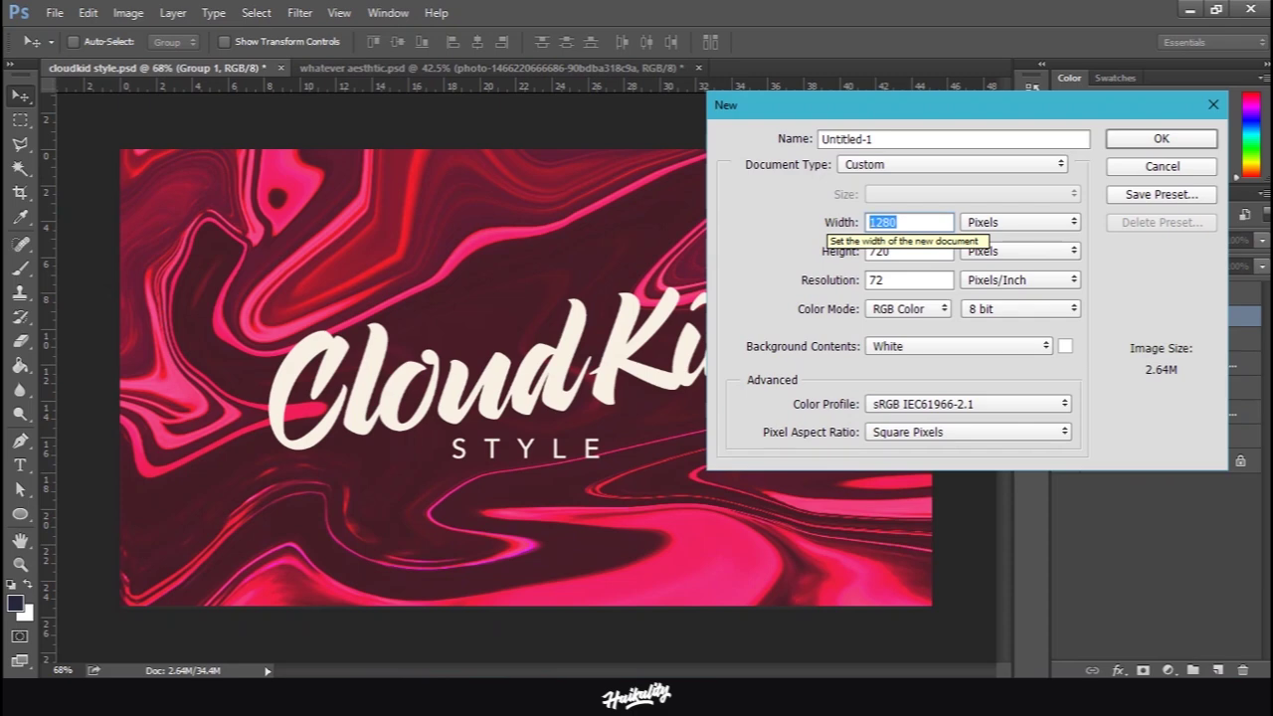
{"action": "left_click", "coordinate": [893, 252]}
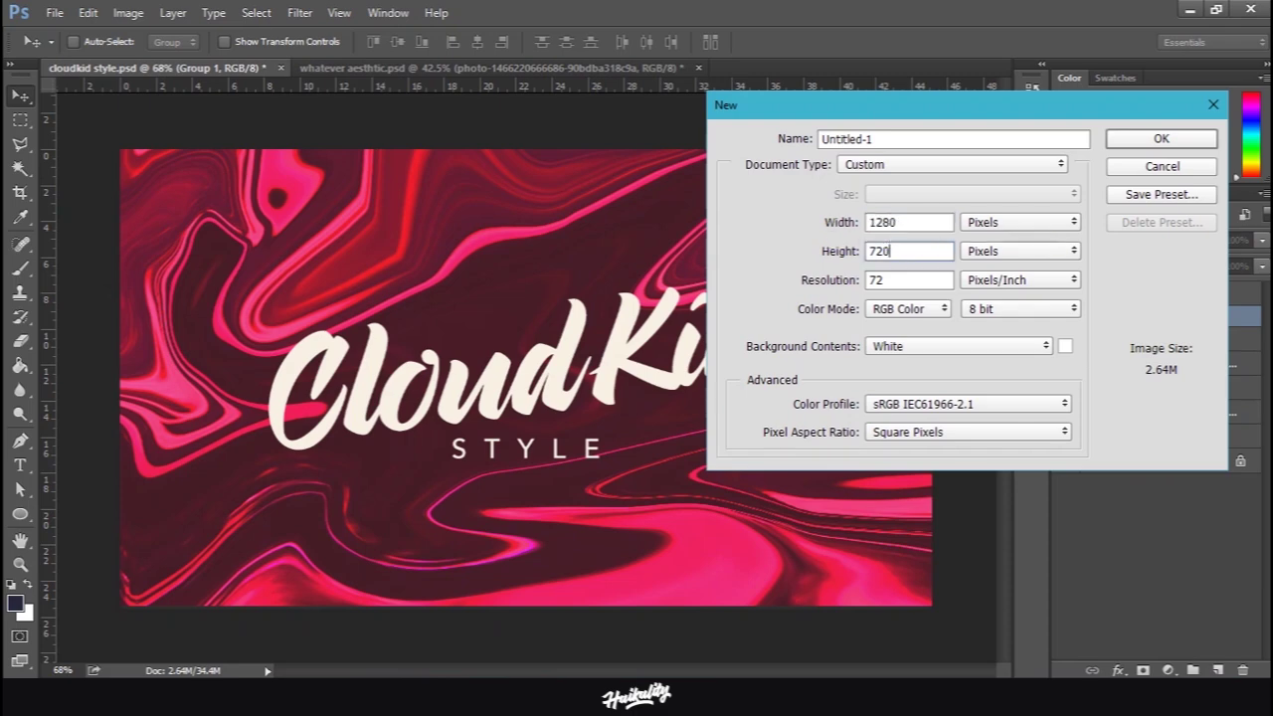
{"action": "key", "text": "Return"}
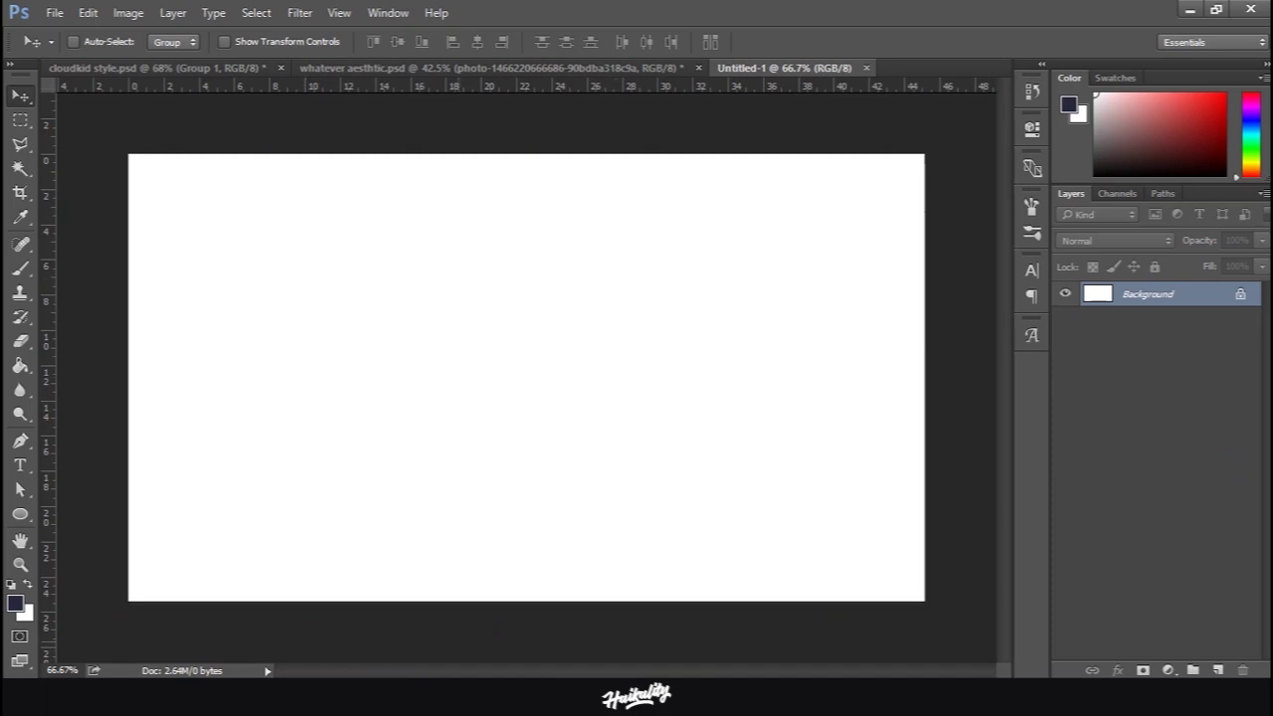
Switch to File Explorer and browse the TheStocks.im folder for a source photo
{"action": "key", "text": "alt+Tab"}
{"action": "scroll", "coordinate": [524, 438], "scroll_direction": "up", "scroll_amount": 3}
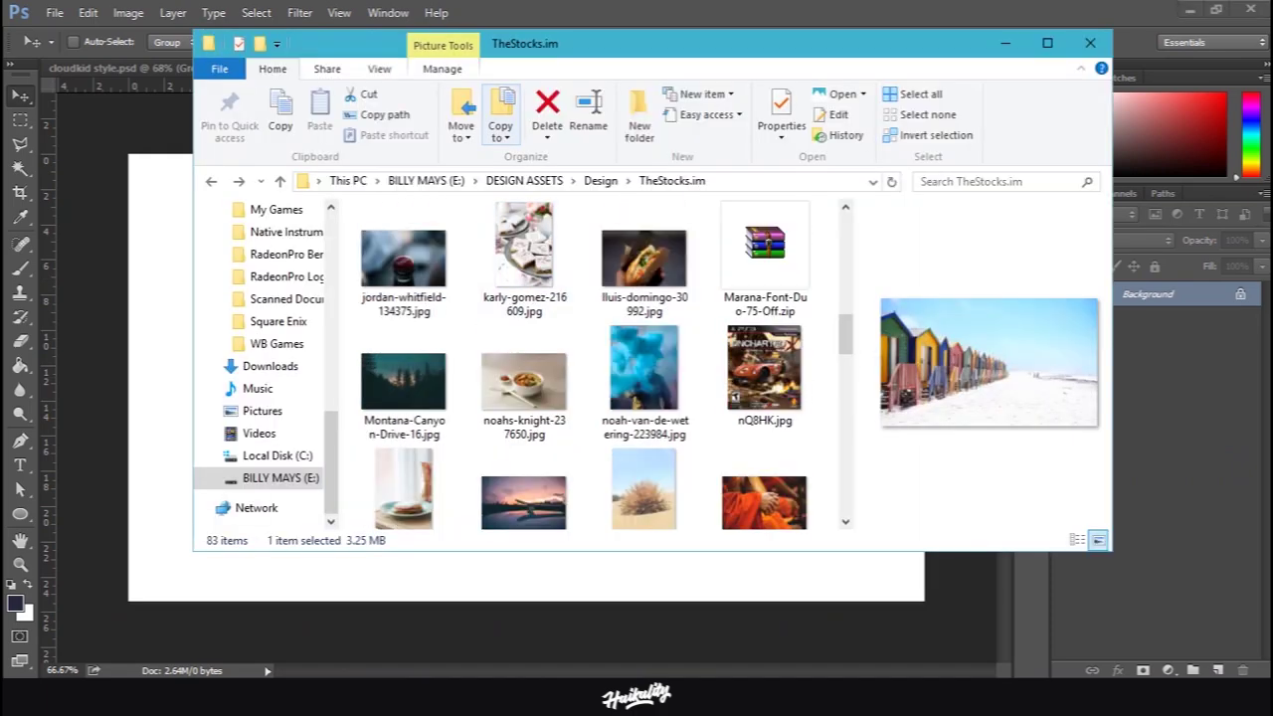
{"action": "left_click_drag", "start_coordinate": [746, 43], "coordinate": [1061, 51]}
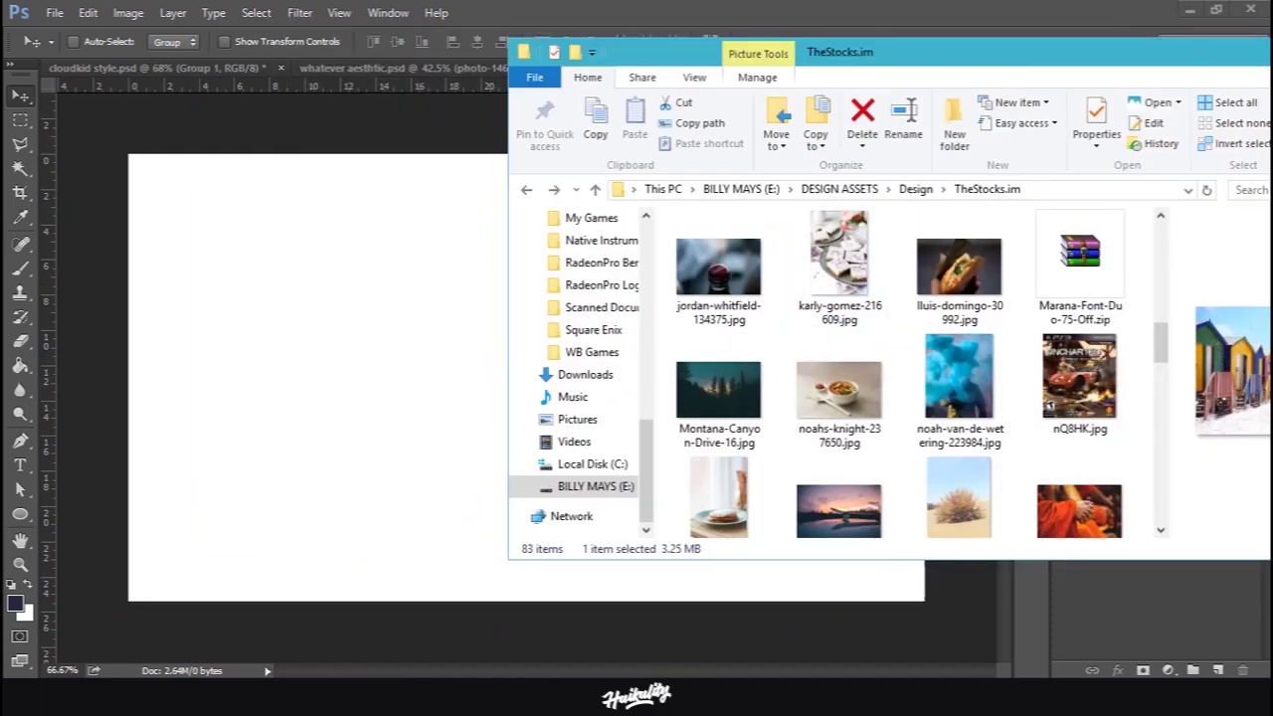
{"action": "scroll", "coordinate": [895, 373], "scroll_direction": "up", "scroll_amount": 8}
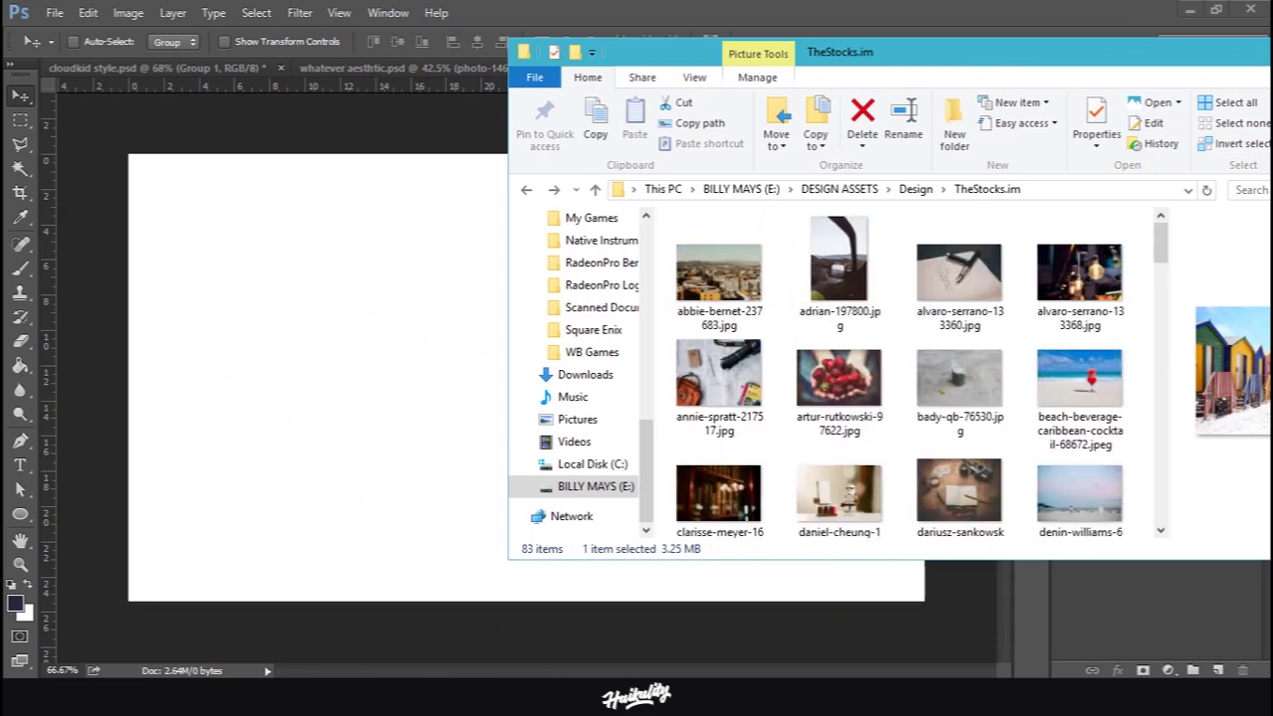
{"action": "left_click", "coordinate": [840, 383]}
{"action": "scroll", "coordinate": [955, 398], "scroll_direction": "down", "scroll_amount": 7}
{"action": "scroll", "coordinate": [840, 393], "scroll_direction": "up", "scroll_amount": 1}
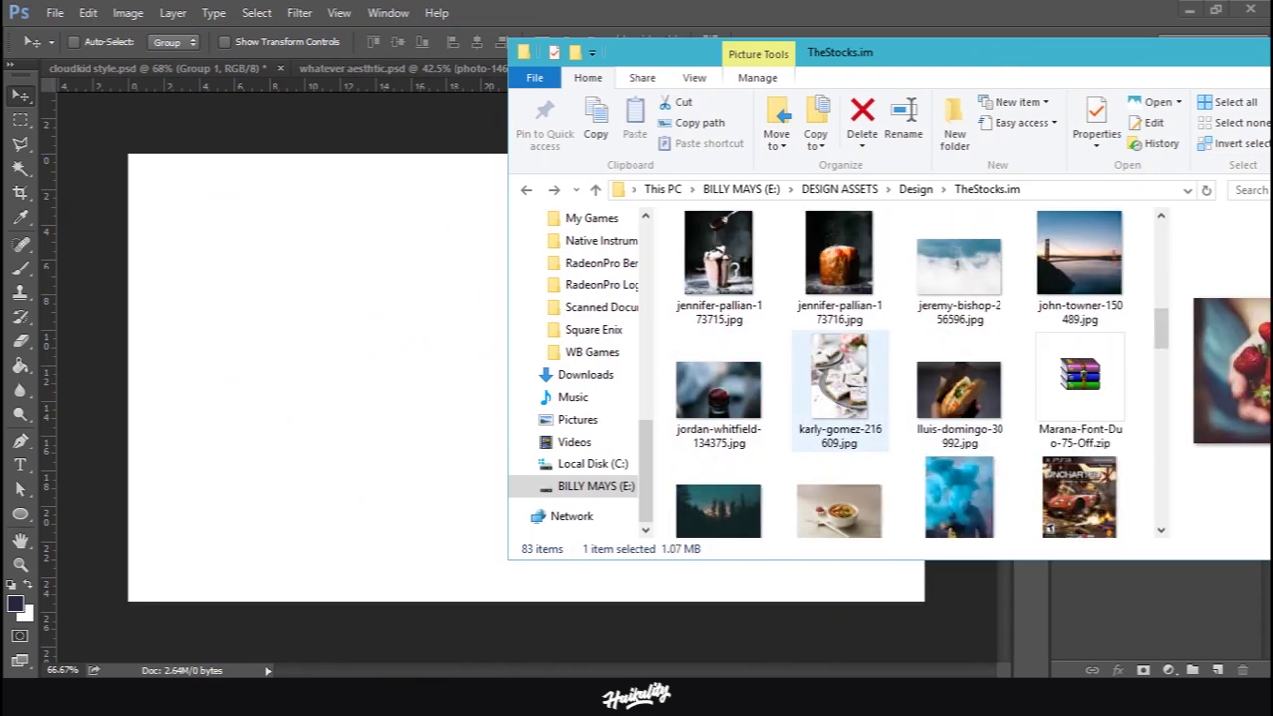
{"action": "scroll", "coordinate": [840, 373], "scroll_direction": "up", "scroll_amount": 1}
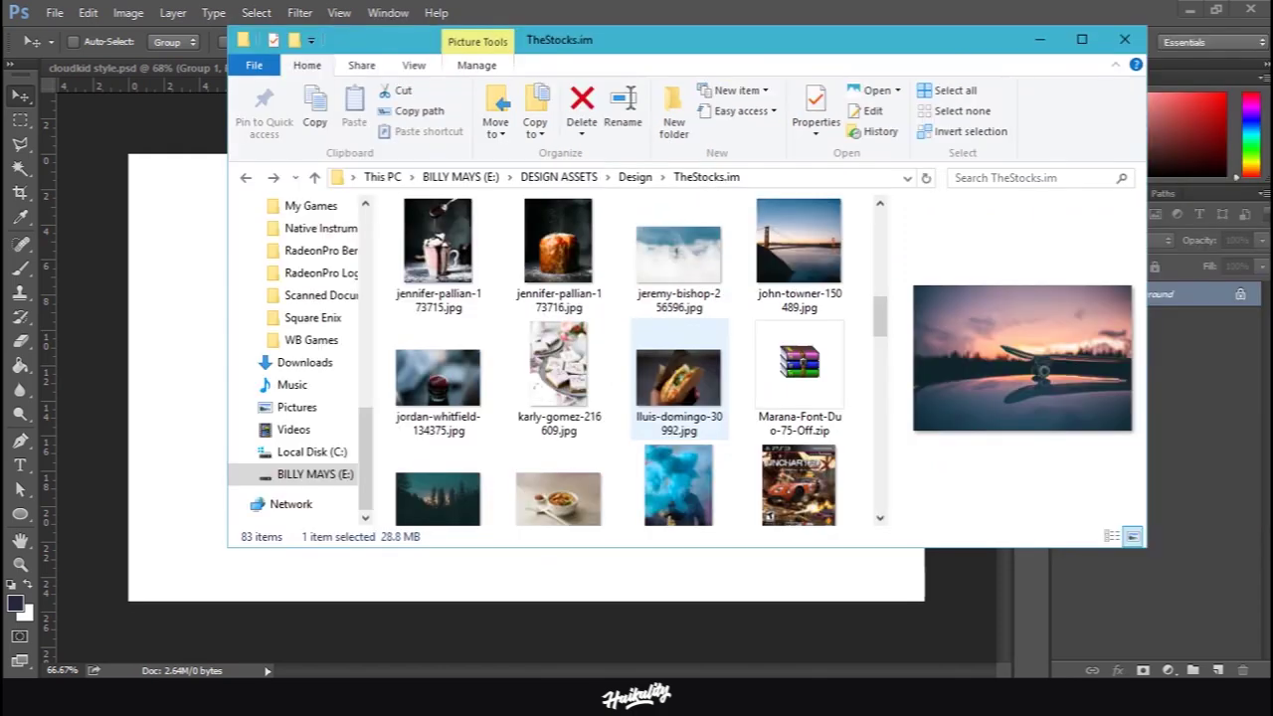
{"action": "scroll", "coordinate": [636, 359], "scroll_direction": "down", "scroll_amount": 1}
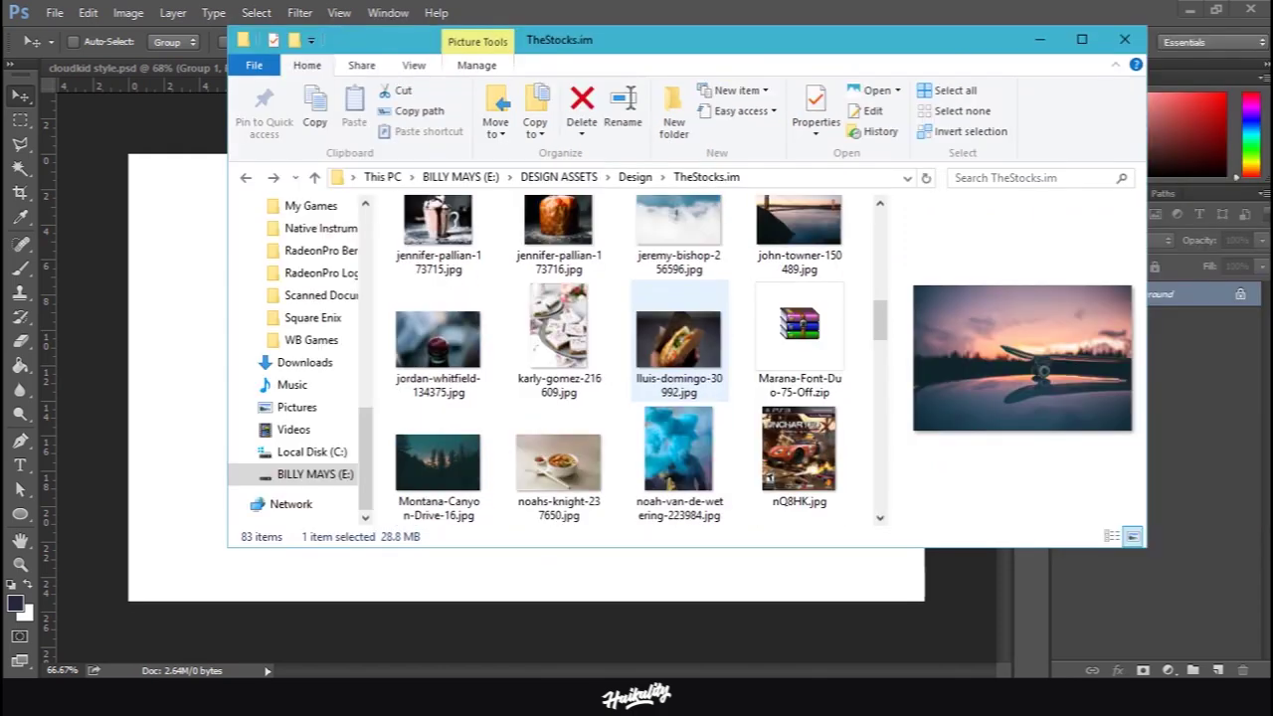
{"action": "scroll", "coordinate": [675, 368], "scroll_direction": "down", "scroll_amount": 1}
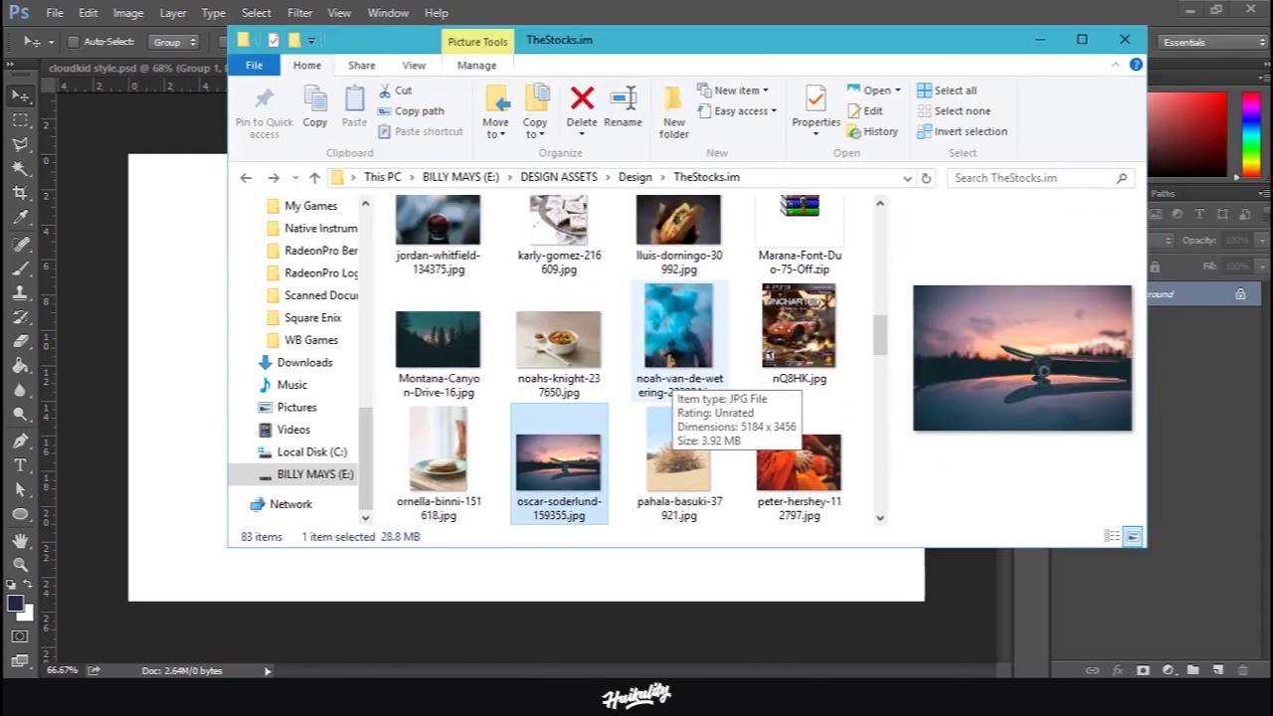
Compare previews of the blue smoke, skateboard sunset and colourful beach huts photos in the TheStocks.im folder
{"action": "left_click", "coordinate": [675, 368]}
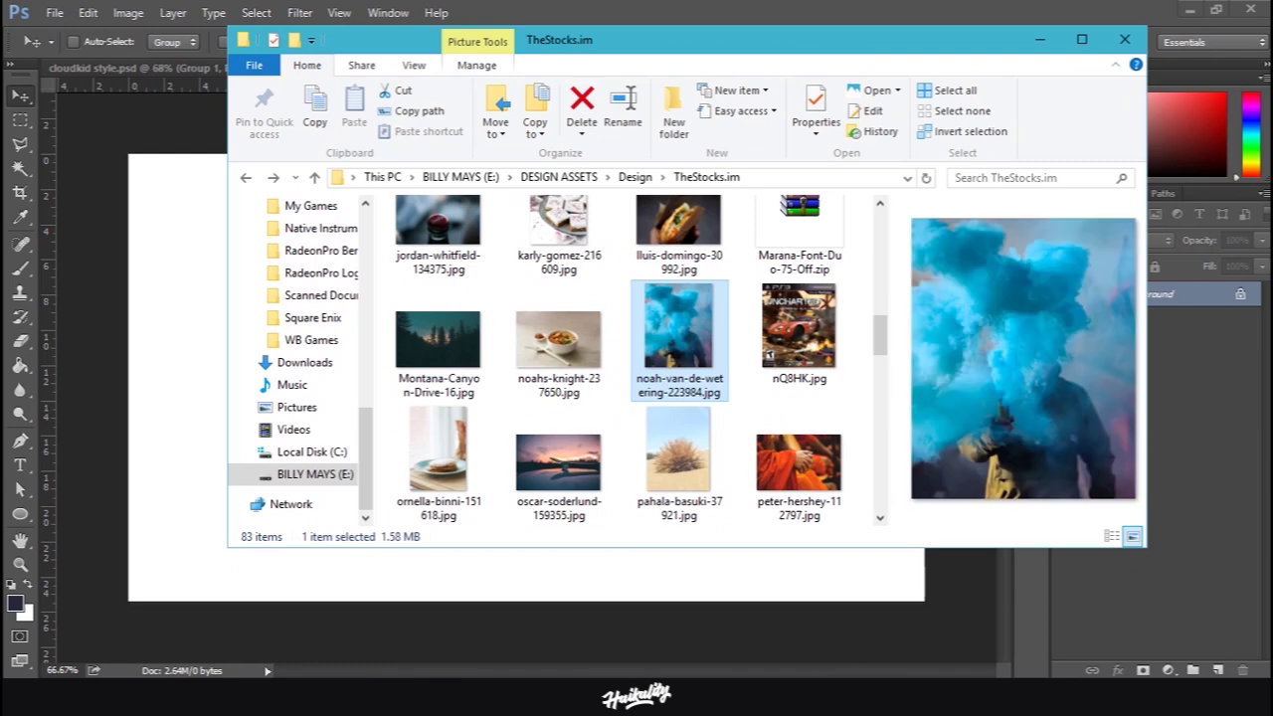
{"action": "scroll", "coordinate": [679, 462], "scroll_direction": "down", "scroll_amount": 1}
{"action": "left_click", "coordinate": [559, 362]}
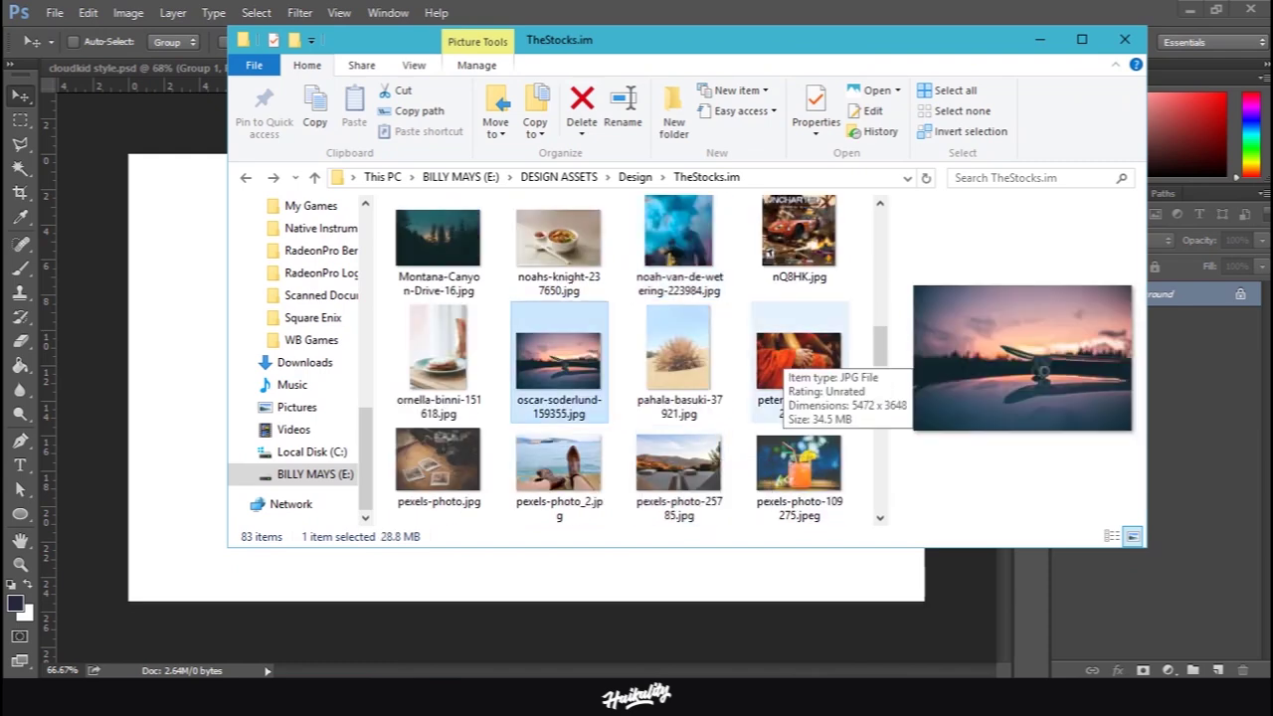
{"action": "scroll", "coordinate": [559, 348], "scroll_direction": "down", "scroll_amount": 2}
{"action": "left_click", "coordinate": [559, 350]}
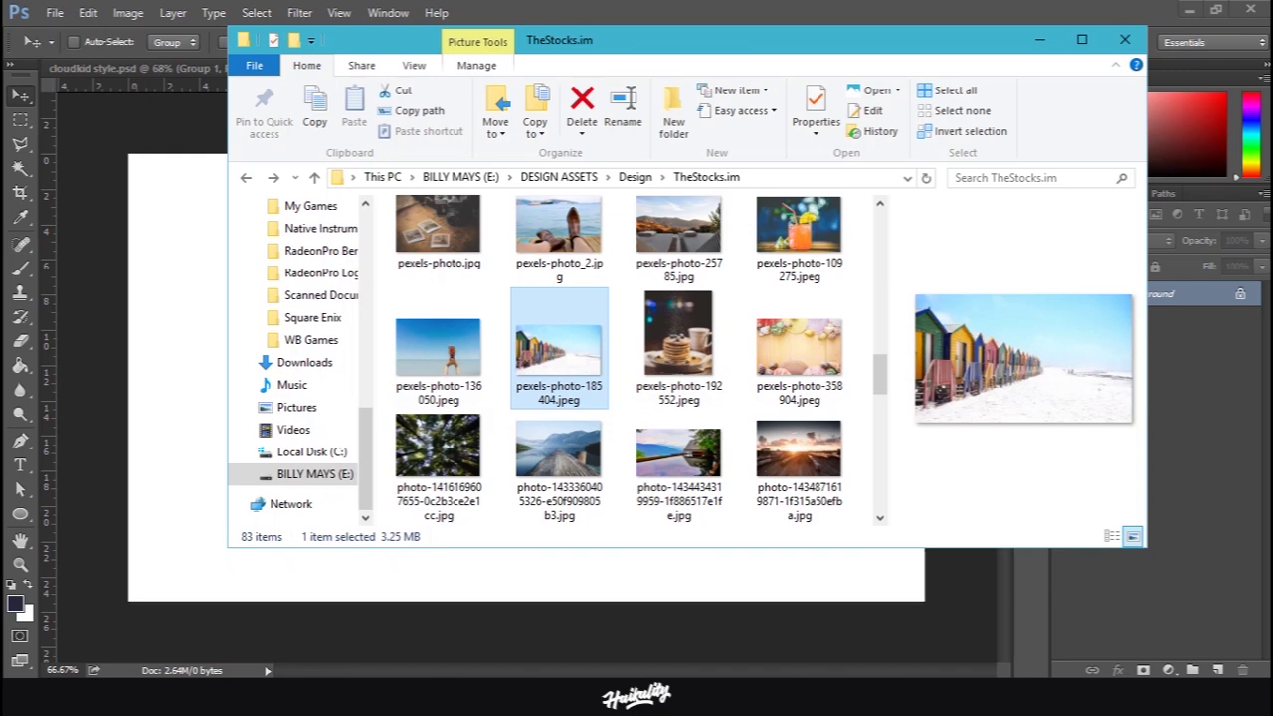
{"action": "scroll", "coordinate": [666, 396], "scroll_direction": "up", "scroll_amount": 1}
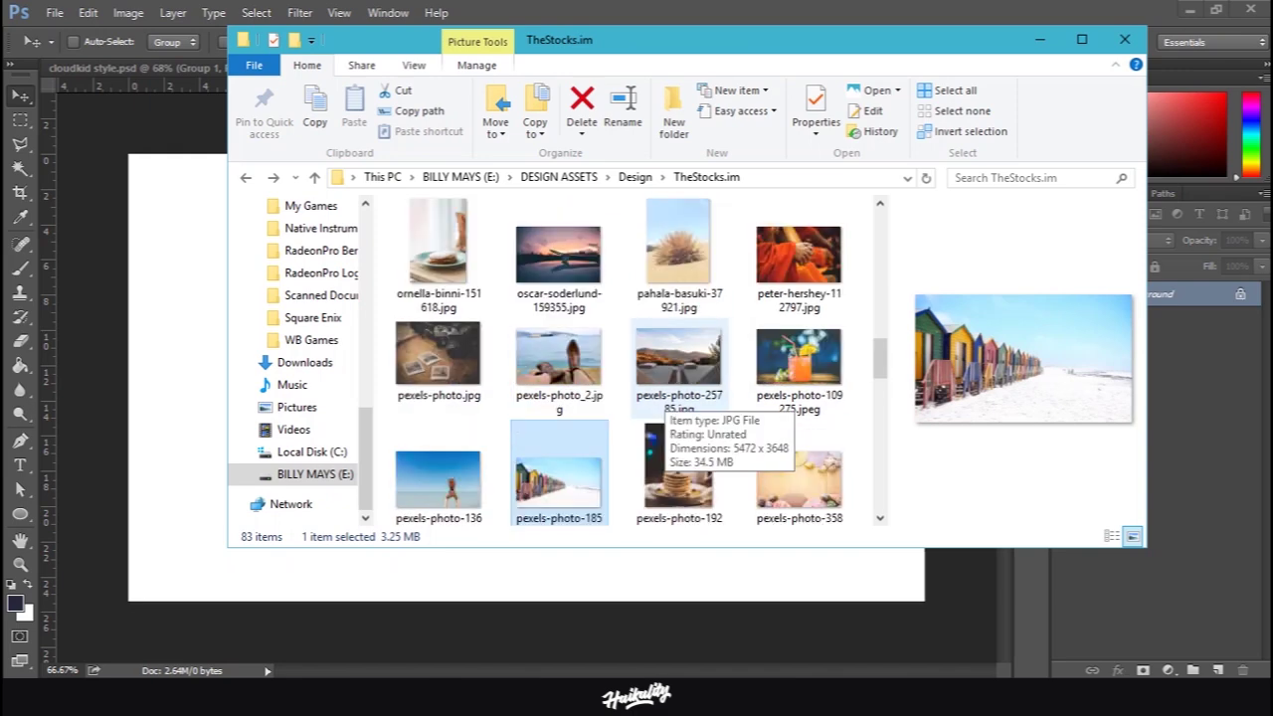
{"action": "scroll", "coordinate": [666, 400], "scroll_direction": "up", "scroll_amount": 1}
{"action": "left_click", "coordinate": [679, 251]}
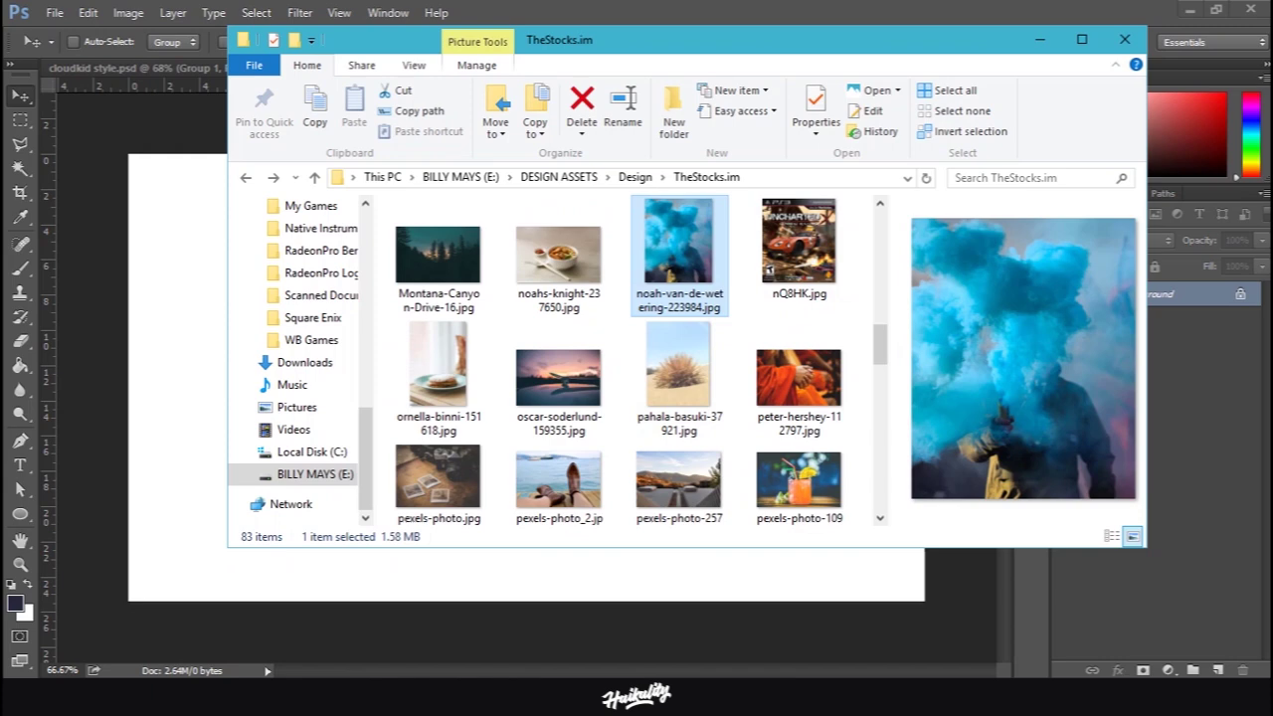
Place the skateboard sunset photo from the TheStocks.im folder into the new Photoshop document
{"action": "left_click", "coordinate": [559, 379]}
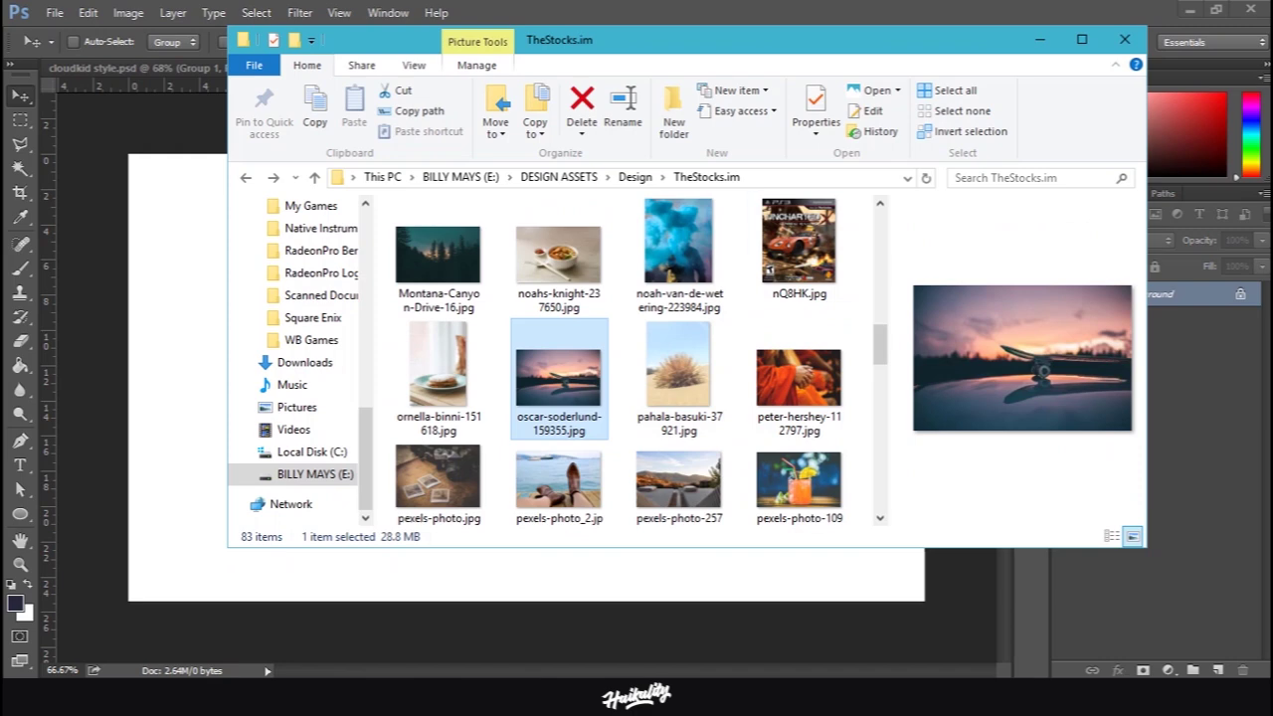
{"action": "left_click_drag", "start_coordinate": [685, 43], "coordinate": [1008, 64]}
{"action": "left_click_drag", "start_coordinate": [882, 396], "coordinate": [448, 383]}
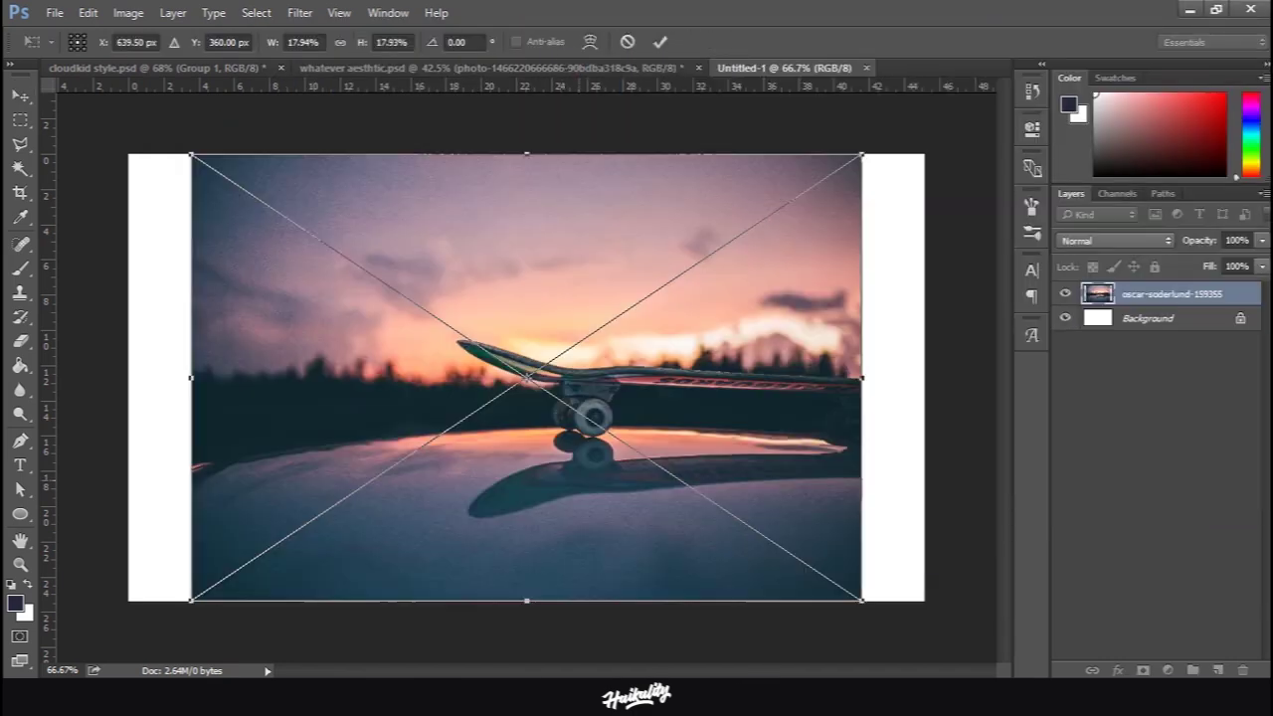
{"action": "key", "text": "alt+Tab"}
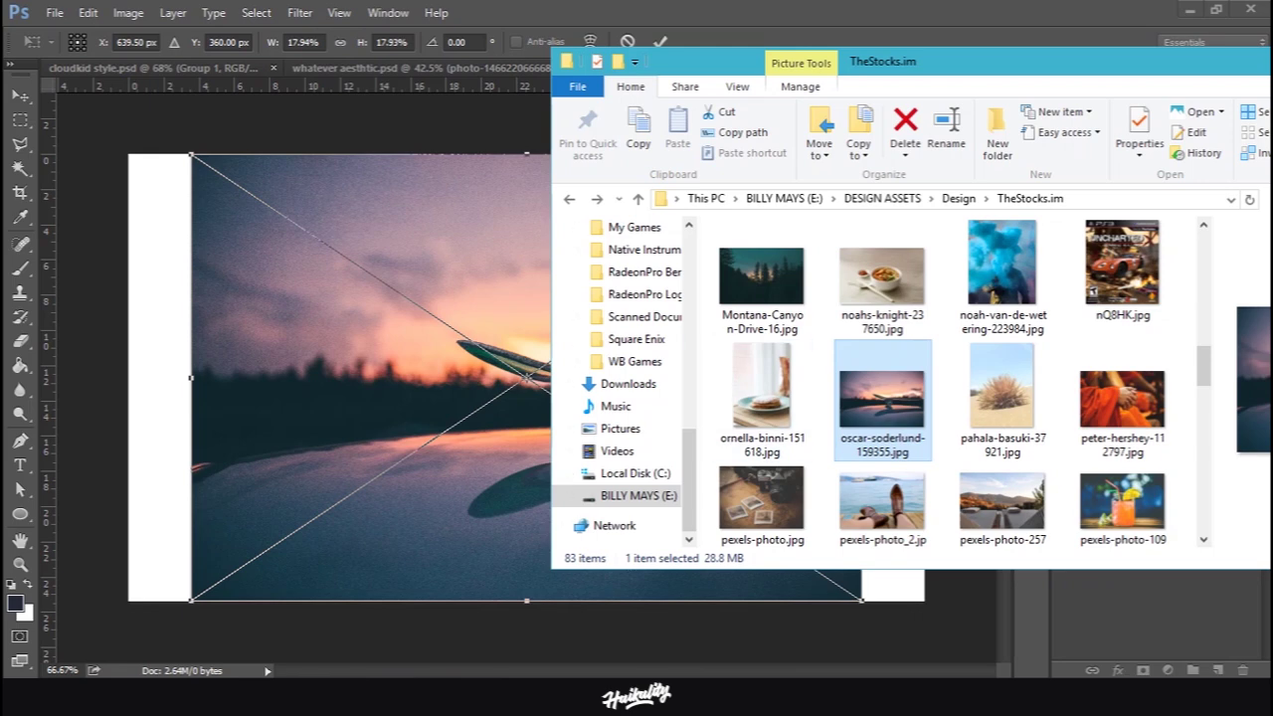
{"action": "key", "text": "alt+Tab"}
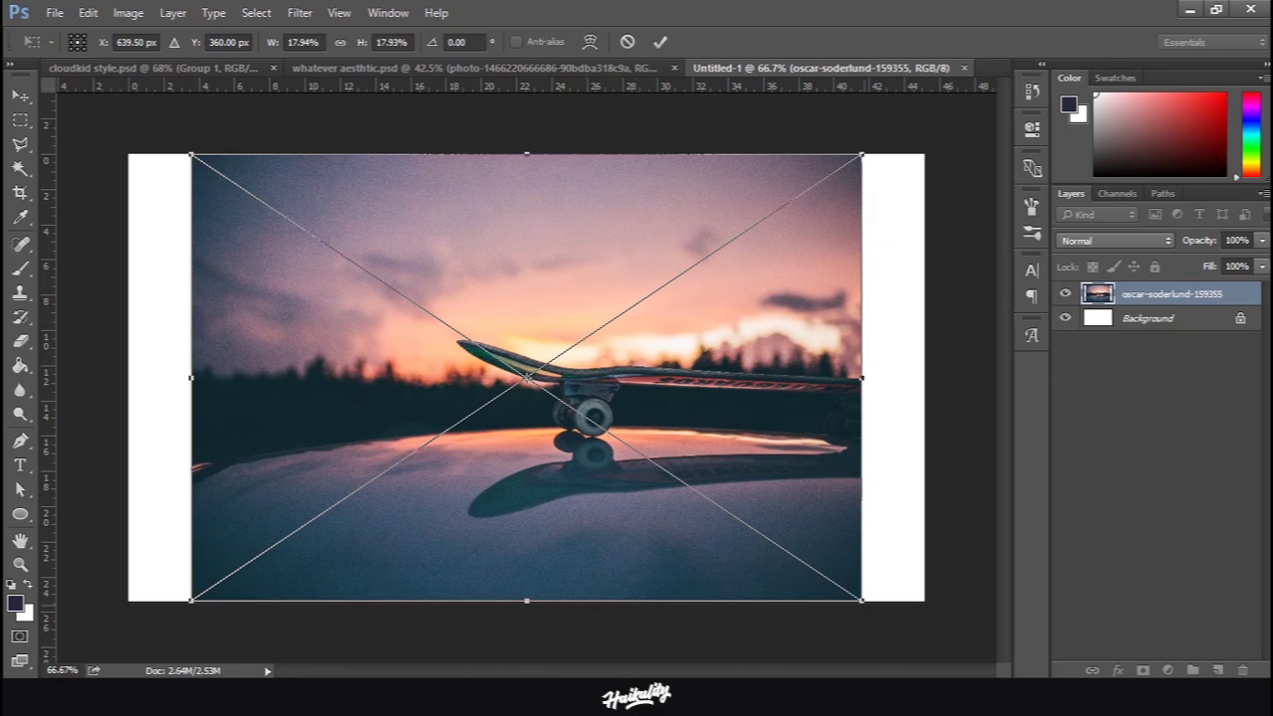
Scale the placed skateboard photo to about 21.9% so it covers the whole canvas, and centre it vertically
{"action": "left_click_drag", "start_coordinate": [861, 601], "coordinate": [936, 650]}
{"action": "left_click_drag", "start_coordinate": [820, 511], "coordinate": [821, 493]}
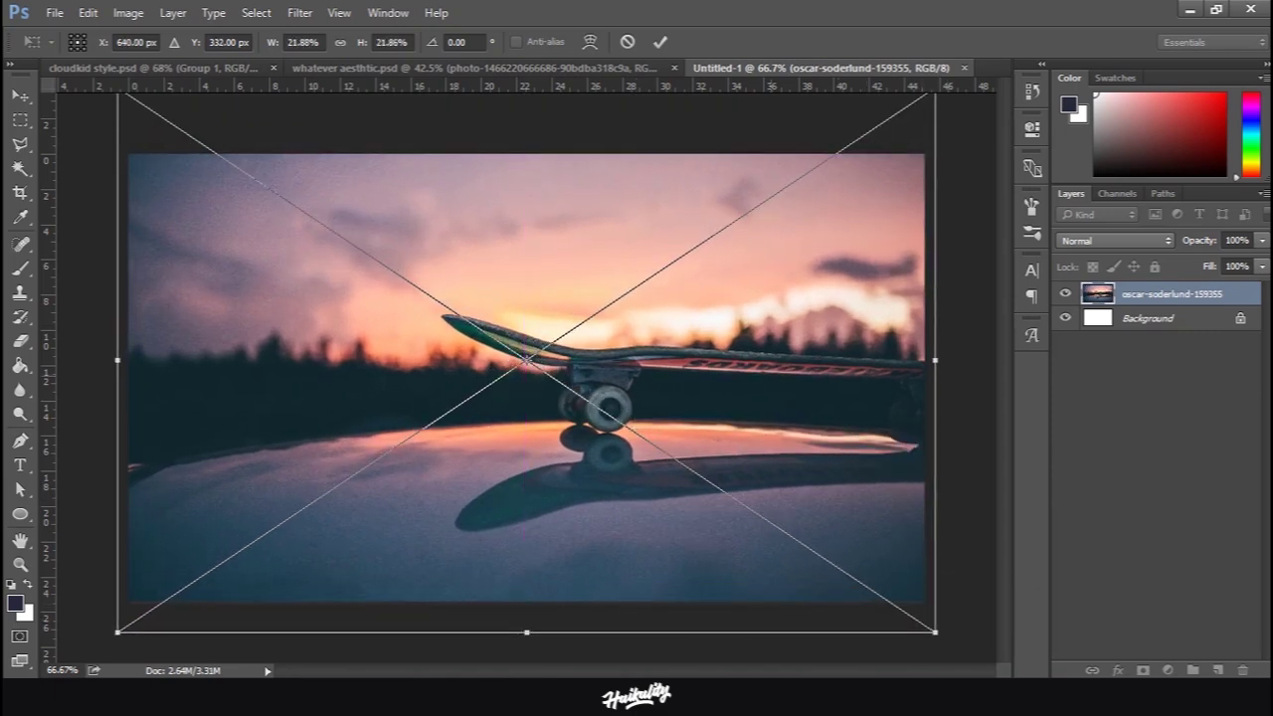
{"action": "key", "text": "Return"}
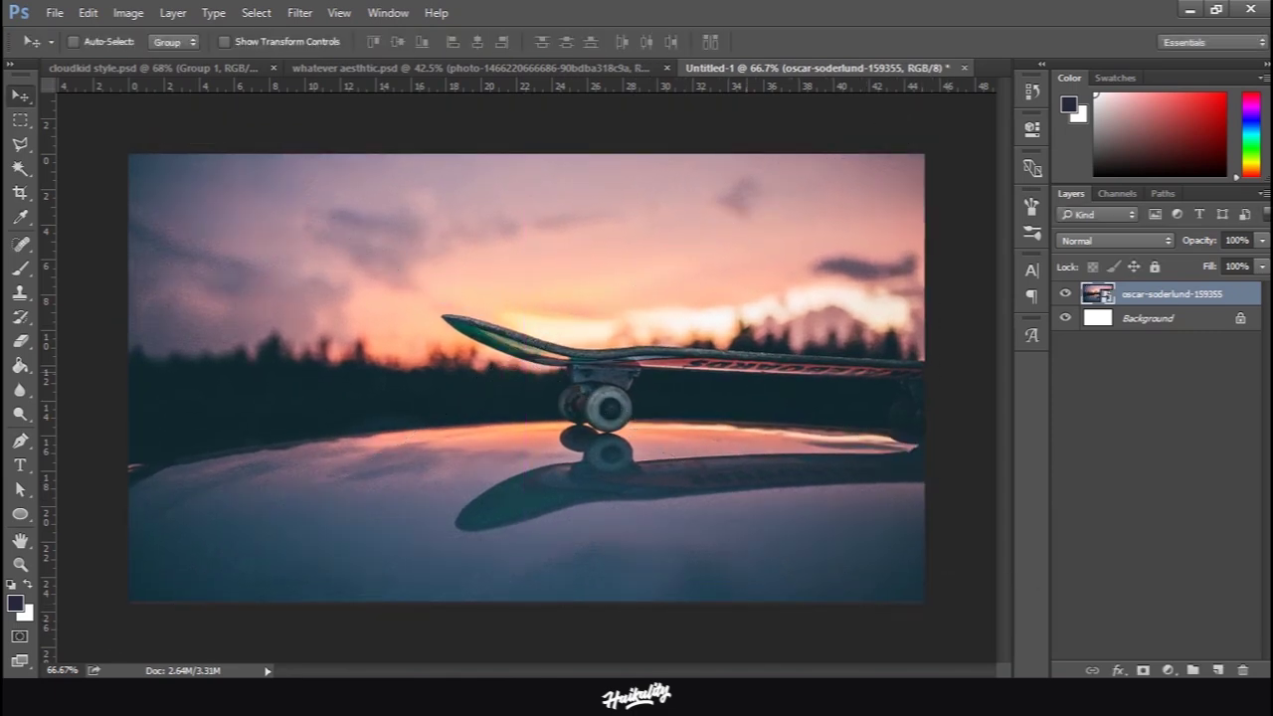
{"action": "left_click_drag", "start_coordinate": [841, 329], "coordinate": [841, 347]}
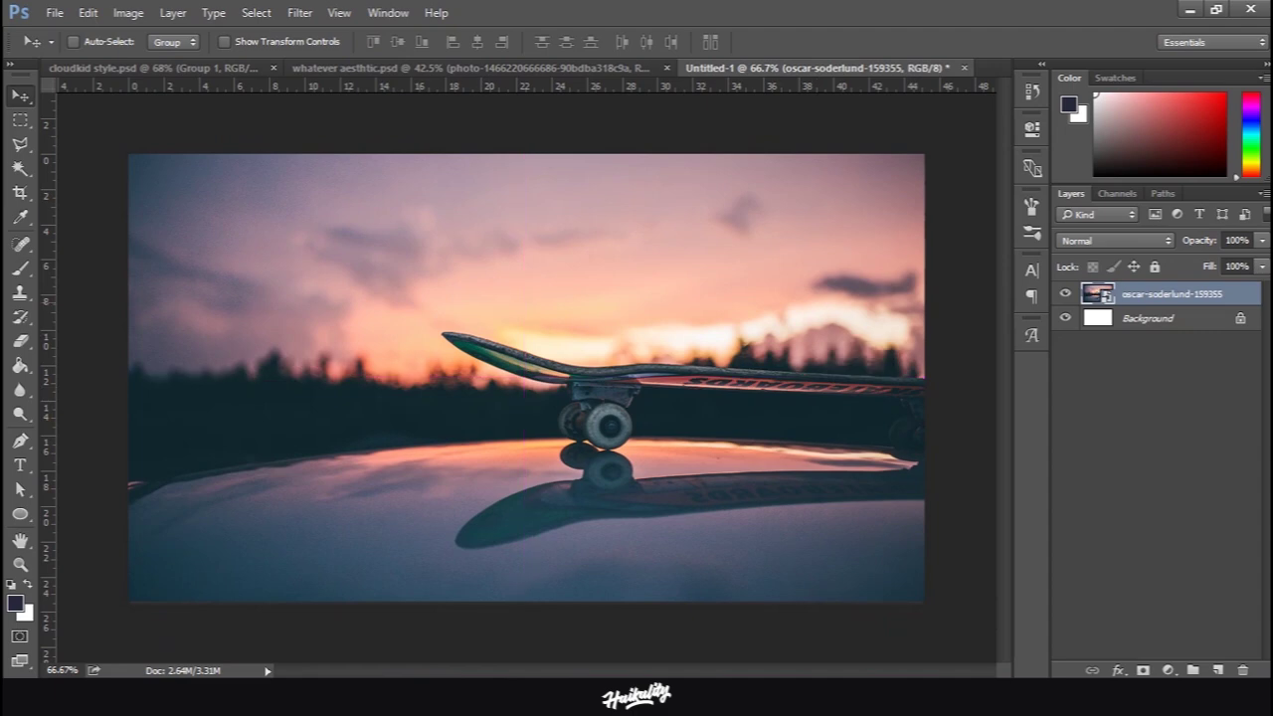
Rasterize the placed skateboard photo layer
{"action": "key", "text": "ctrl+minus"}
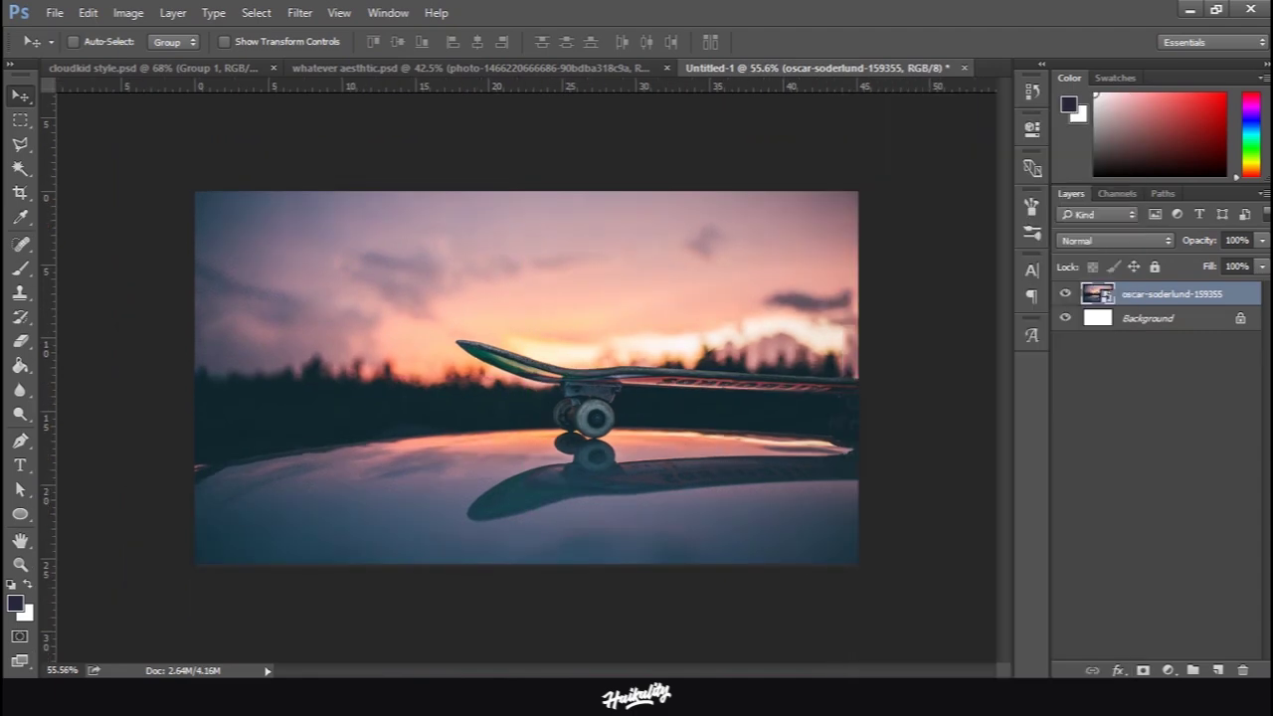
{"action": "right_click", "coordinate": [1190, 295]}
{"action": "right_click", "coordinate": [1211, 295]}
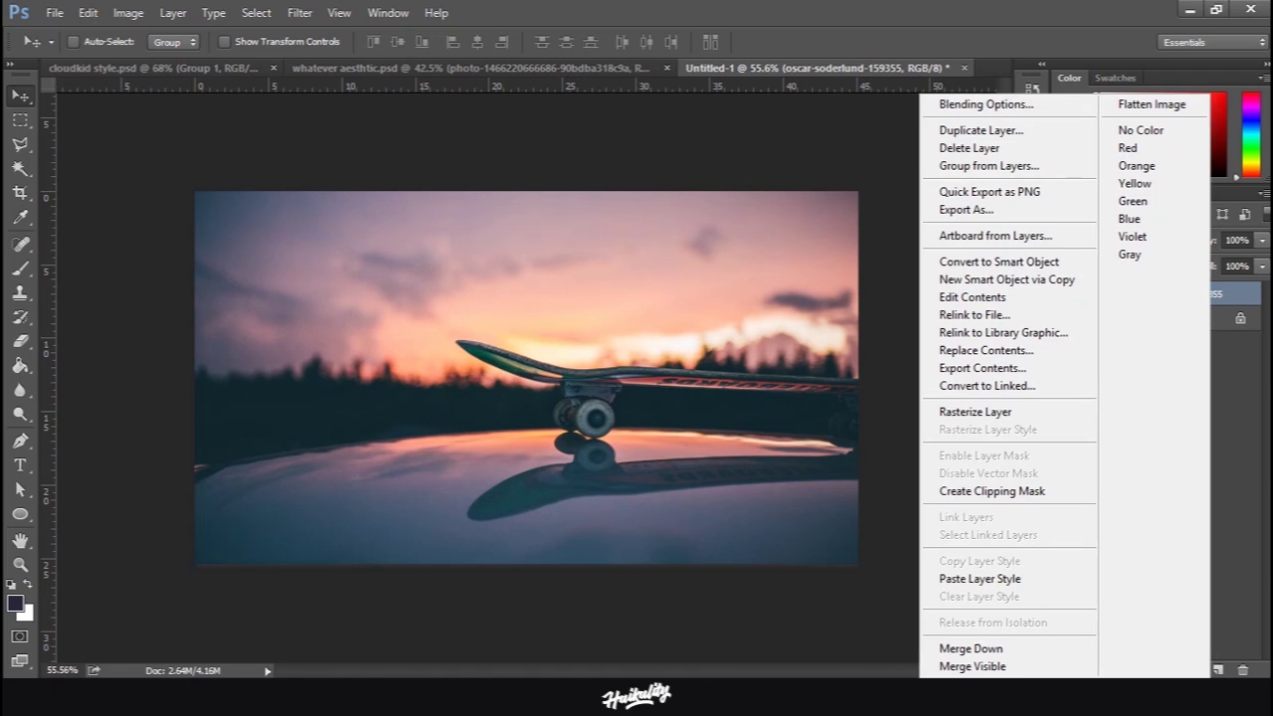
{"action": "key", "text": "Escape"}
{"action": "right_click", "coordinate": [1144, 295]}
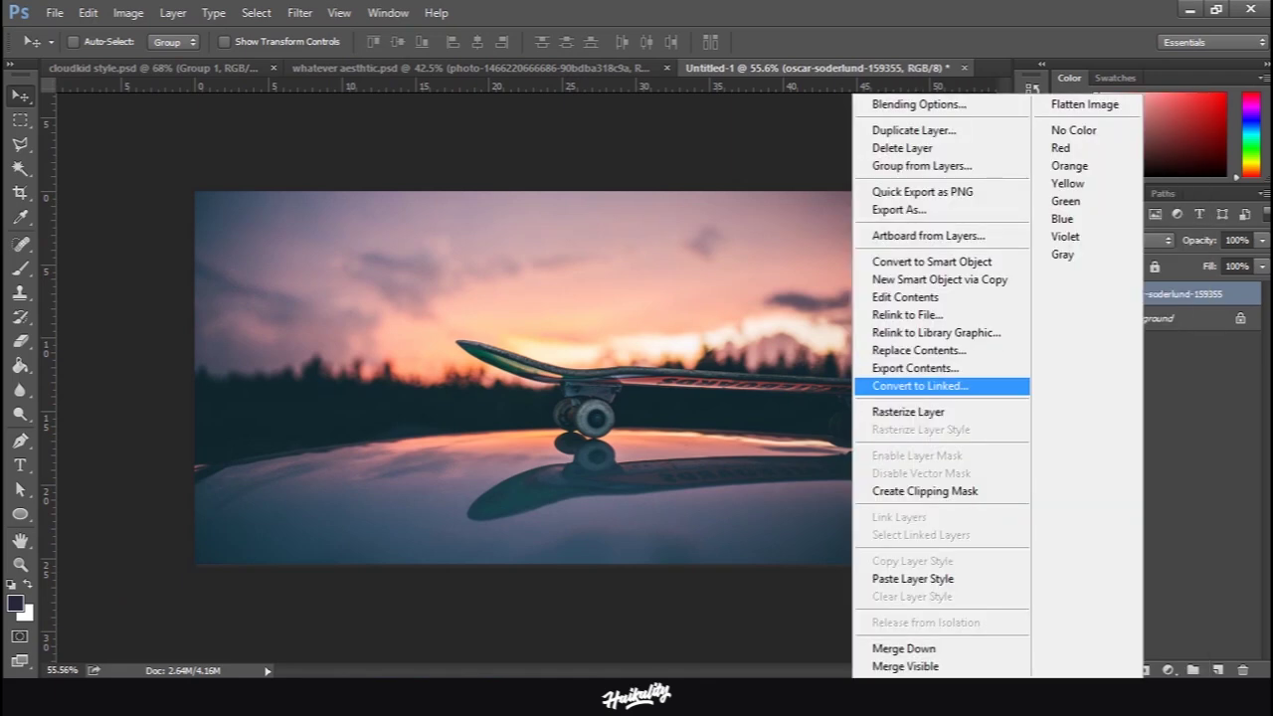
{"action": "left_click", "coordinate": [924, 412]}
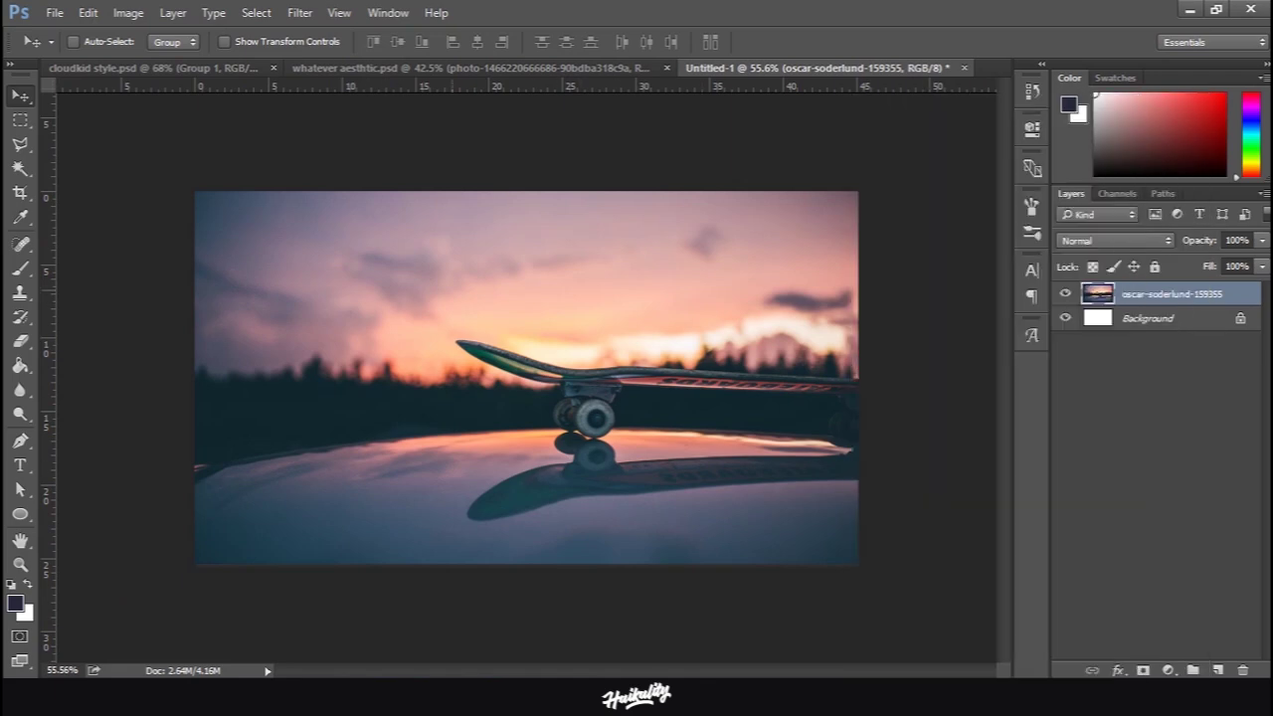
Open the Liquify filter on the rasterized skateboard photo layer
{"action": "left_click", "coordinate": [299, 13]}
{"action": "left_click", "coordinate": [346, 120]}
{"action": "left_click", "coordinate": [299, 13]}
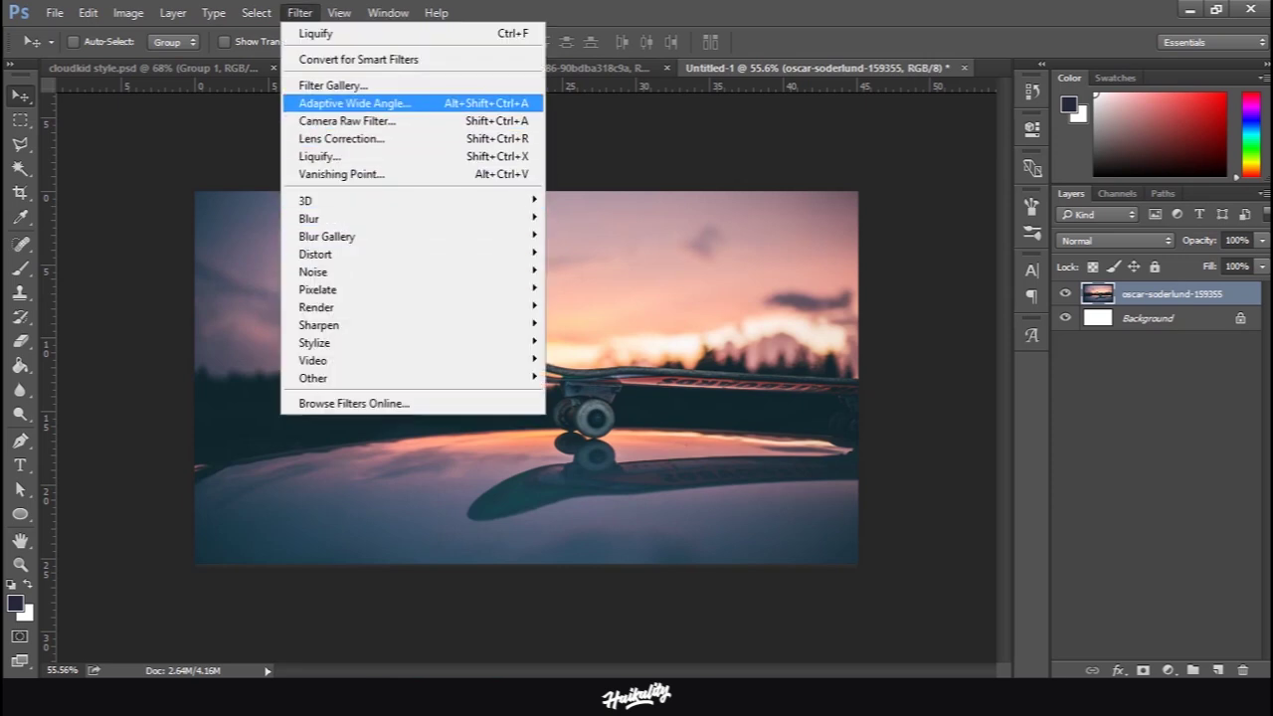
{"action": "key", "text": "Down"}
{"action": "key", "text": "Down"}
{"action": "key", "text": "Up"}
{"action": "key", "text": "Up"}
{"action": "key", "text": "Up"}
{"action": "key", "text": "Up"}
{"action": "key", "text": "Up"}
{"action": "key", "text": "Up"}
{"action": "key", "text": "Up"}
{"action": "key", "text": "Up"}
{"action": "key", "text": "Up"}
{"action": "key", "text": "Down"}
{"action": "key", "text": "Down"}
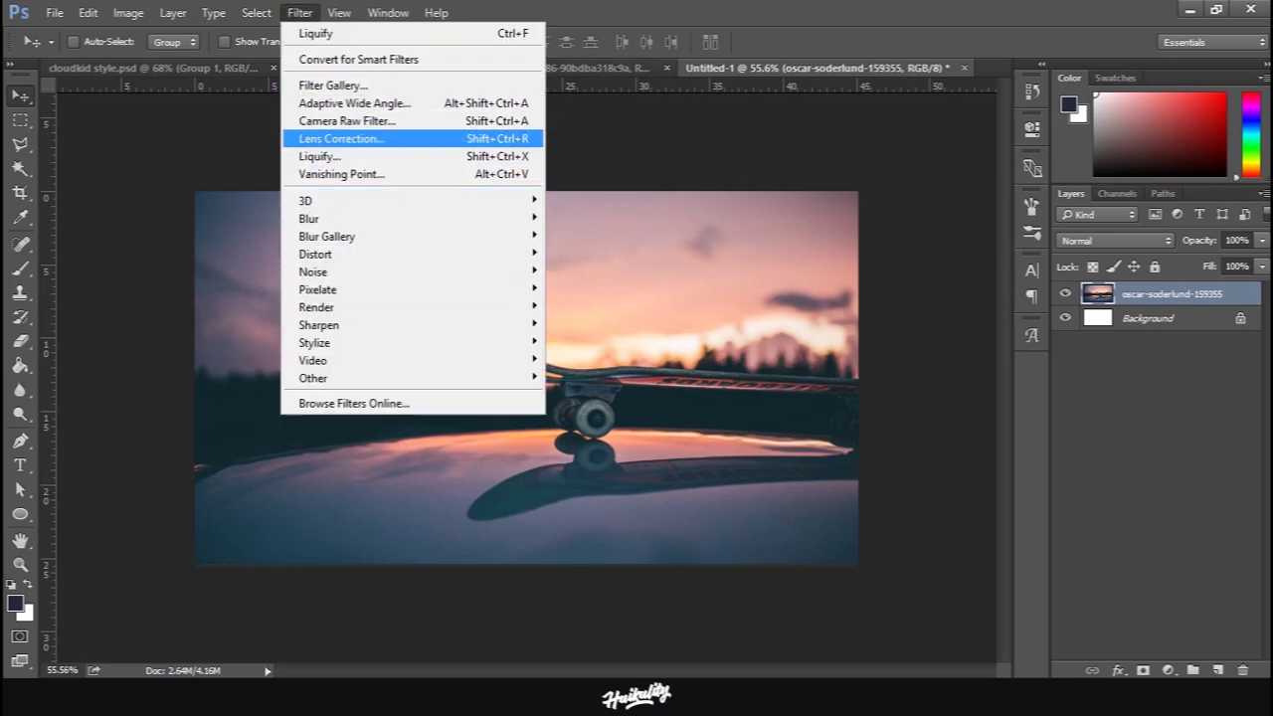
{"action": "key", "text": "Escape"}
{"action": "key", "text": "shift+ctrl+x"}
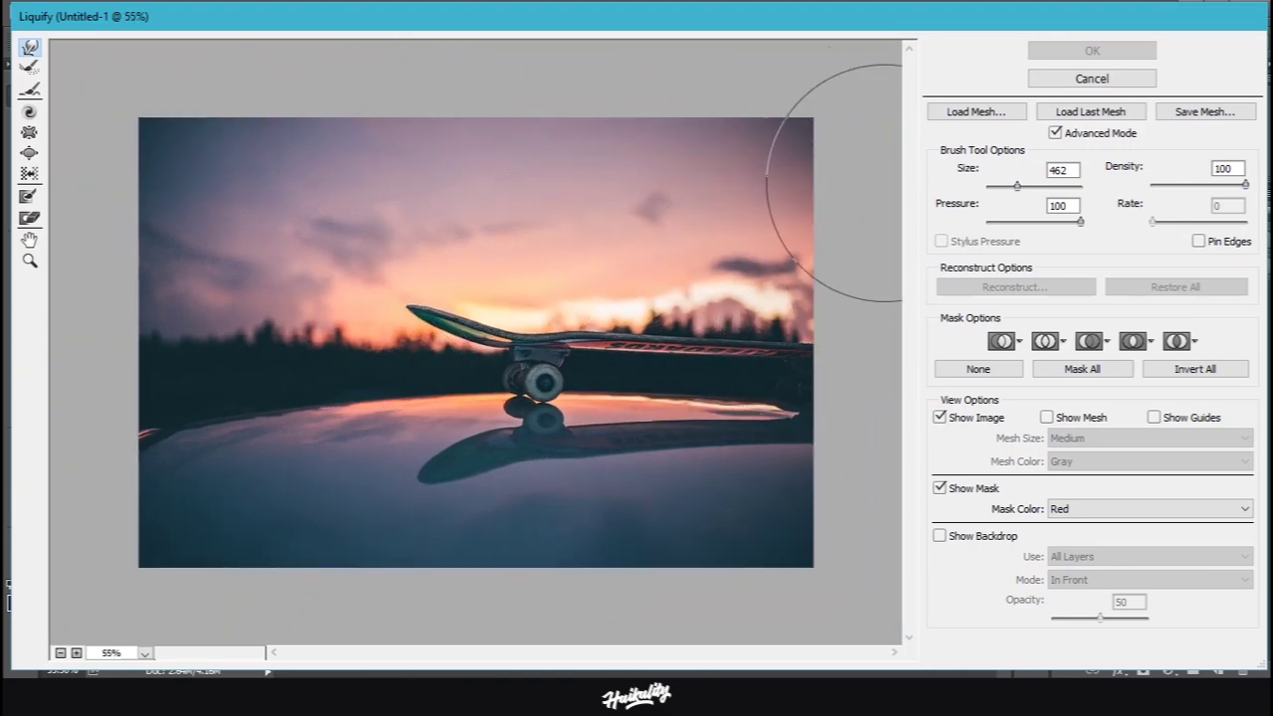
Switch Liquify's Advanced Mode off and back on to compare the available tools and options
{"action": "left_click", "coordinate": [1057, 134]}
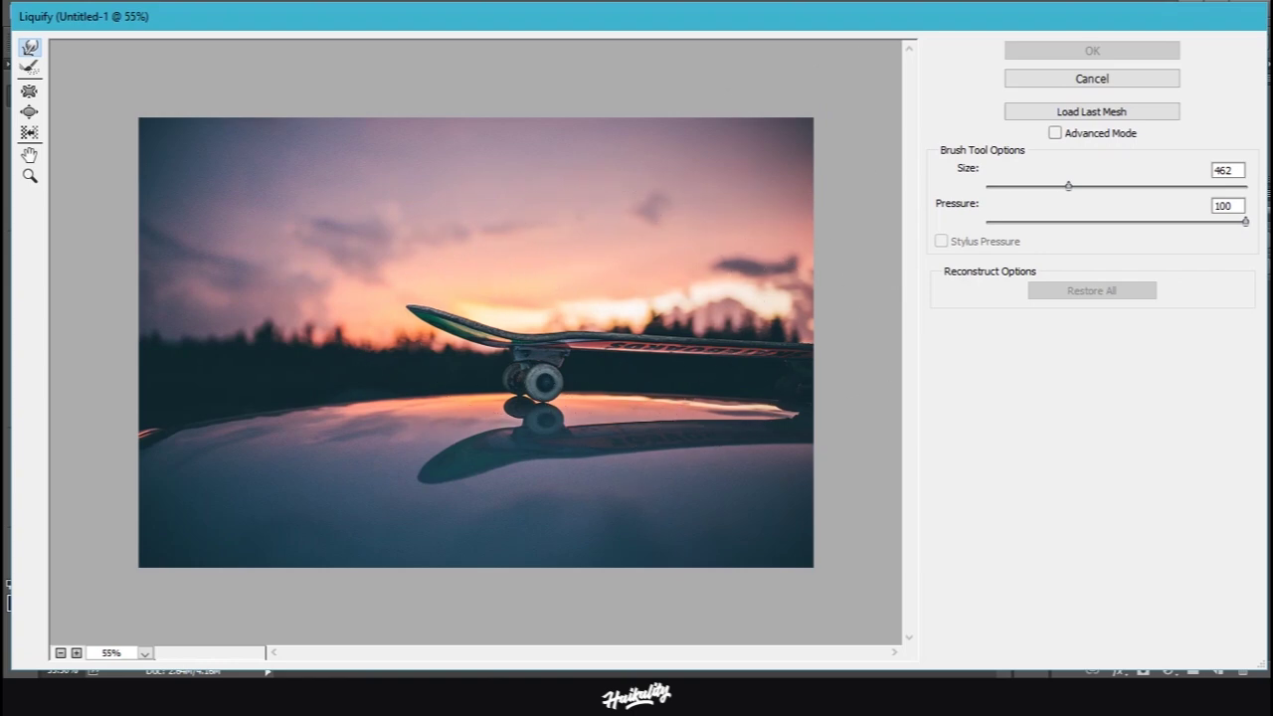
{"action": "left_click", "coordinate": [1055, 133]}
{"action": "left_click", "coordinate": [1054, 132]}
{"action": "left_click", "coordinate": [1054, 132]}
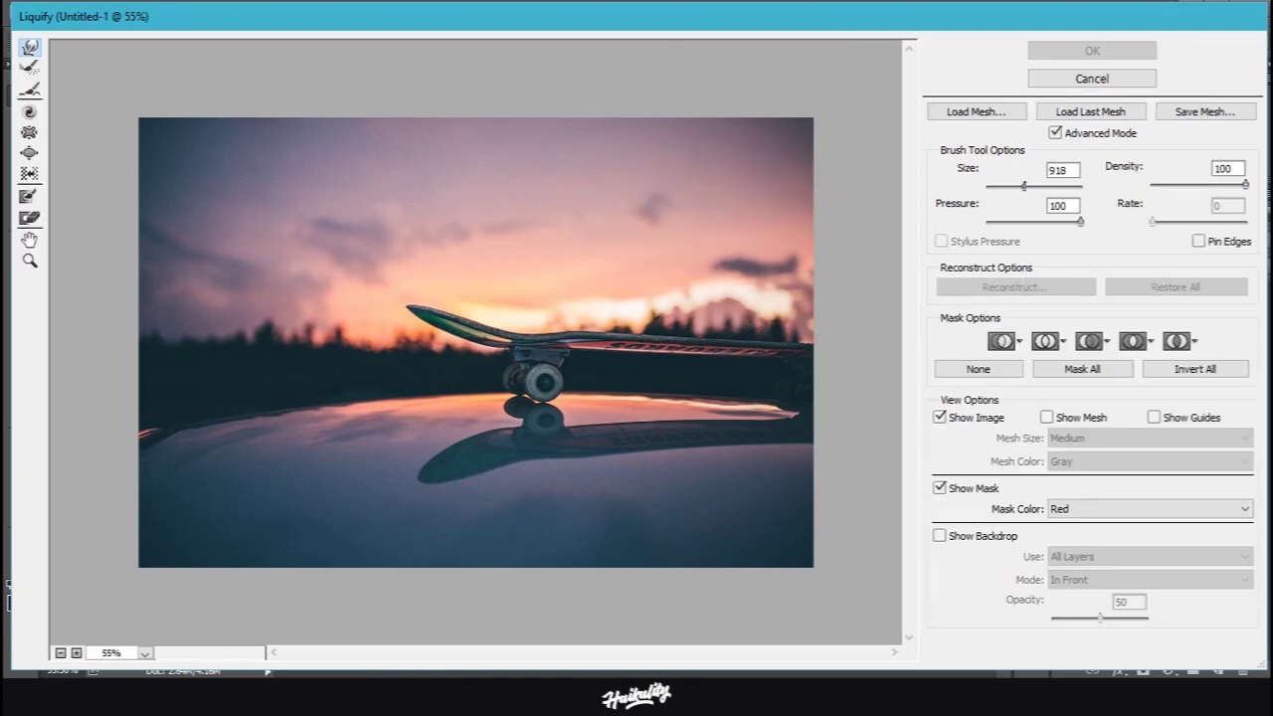
Try smearing the photo into swirls with the Forward Warp tool at brush sizes 918 and 722, and restore the whole image
{"action": "mouse_move", "coordinate": [656, 309]}
{"action": "left_mouse_down"}
{"action": "mouse_move", "coordinate": [597, 298]}
{"action": "mouse_move", "coordinate": [555, 186]}
{"action": "mouse_move", "coordinate": [365, 369]}
{"action": "mouse_move", "coordinate": [612, 310]}
{"action": "mouse_move", "coordinate": [458, 418]}
{"action": "mouse_move", "coordinate": [567, 249]}
{"action": "mouse_move", "coordinate": [538, 189]}
{"action": "mouse_move", "coordinate": [364, 240]}
{"action": "mouse_move", "coordinate": [412, 170]}
{"action": "mouse_move", "coordinate": [611, 255]}
{"action": "mouse_move", "coordinate": [641, 284]}
{"action": "mouse_move", "coordinate": [583, 194]}
{"action": "mouse_move", "coordinate": [653, 312]}
{"action": "mouse_move", "coordinate": [540, 526]}
{"action": "mouse_move", "coordinate": [643, 352]}
{"action": "mouse_move", "coordinate": [560, 299]}
{"action": "mouse_move", "coordinate": [639, 284]}
{"action": "mouse_move", "coordinate": [384, 526]}
{"action": "mouse_move", "coordinate": [539, 309]}
{"action": "mouse_move", "coordinate": [583, 213]}
{"action": "mouse_move", "coordinate": [512, 341]}
{"action": "mouse_move", "coordinate": [611, 313]}
{"action": "mouse_move", "coordinate": [690, 263]}
{"action": "mouse_move", "coordinate": [630, 199]}
{"action": "mouse_move", "coordinate": [537, 197]}
{"action": "mouse_move", "coordinate": [636, 285]}
{"action": "mouse_move", "coordinate": [670, 416]}
{"action": "mouse_move", "coordinate": [753, 426]}
{"action": "mouse_move", "coordinate": [696, 469]}
{"action": "mouse_move", "coordinate": [710, 454]}
{"action": "mouse_move", "coordinate": [484, 355]}
{"action": "left_mouse_up"}
{"action": "left_click_drag", "start_coordinate": [242, 383], "coordinate": [448, 313]}
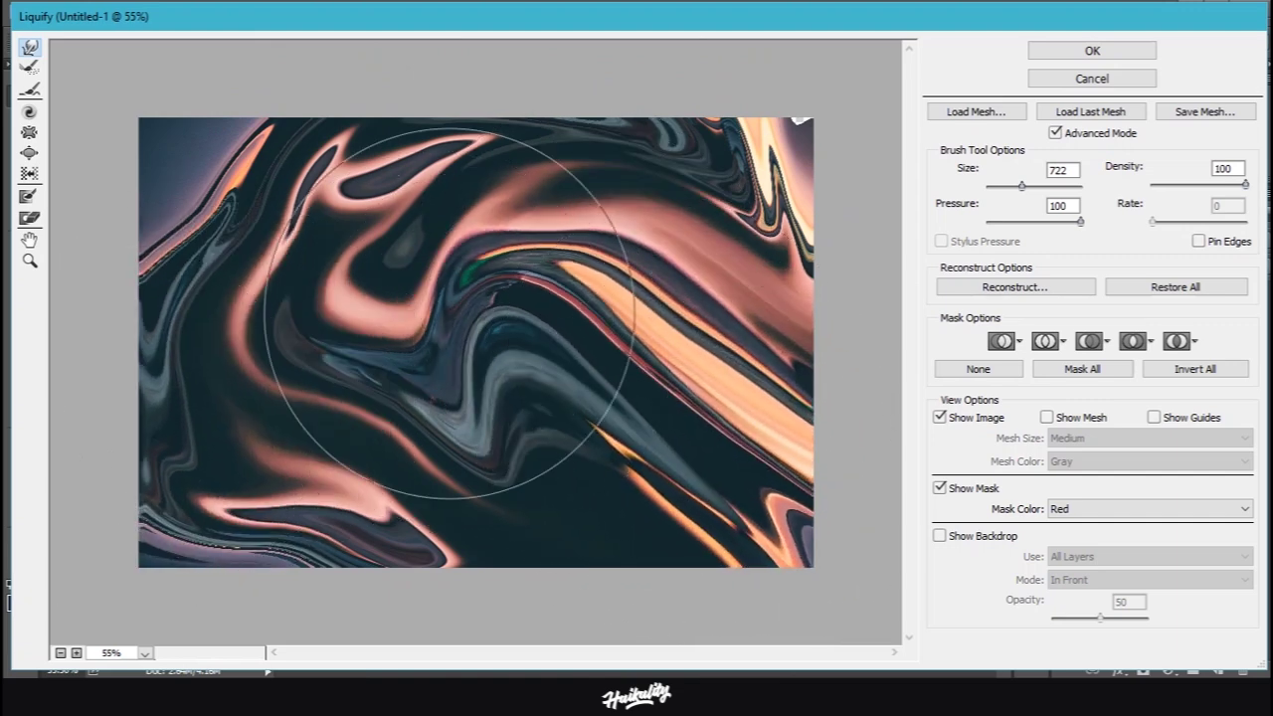
{"action": "mouse_move", "coordinate": [548, 312]}
{"action": "left_mouse_down"}
{"action": "mouse_move", "coordinate": [445, 288]}
{"action": "mouse_move", "coordinate": [548, 369]}
{"action": "mouse_move", "coordinate": [424, 314]}
{"action": "mouse_move", "coordinate": [607, 383]}
{"action": "mouse_move", "coordinate": [387, 275]}
{"action": "mouse_move", "coordinate": [435, 345]}
{"action": "mouse_move", "coordinate": [545, 420]}
{"action": "mouse_move", "coordinate": [513, 341]}
{"action": "left_mouse_up"}
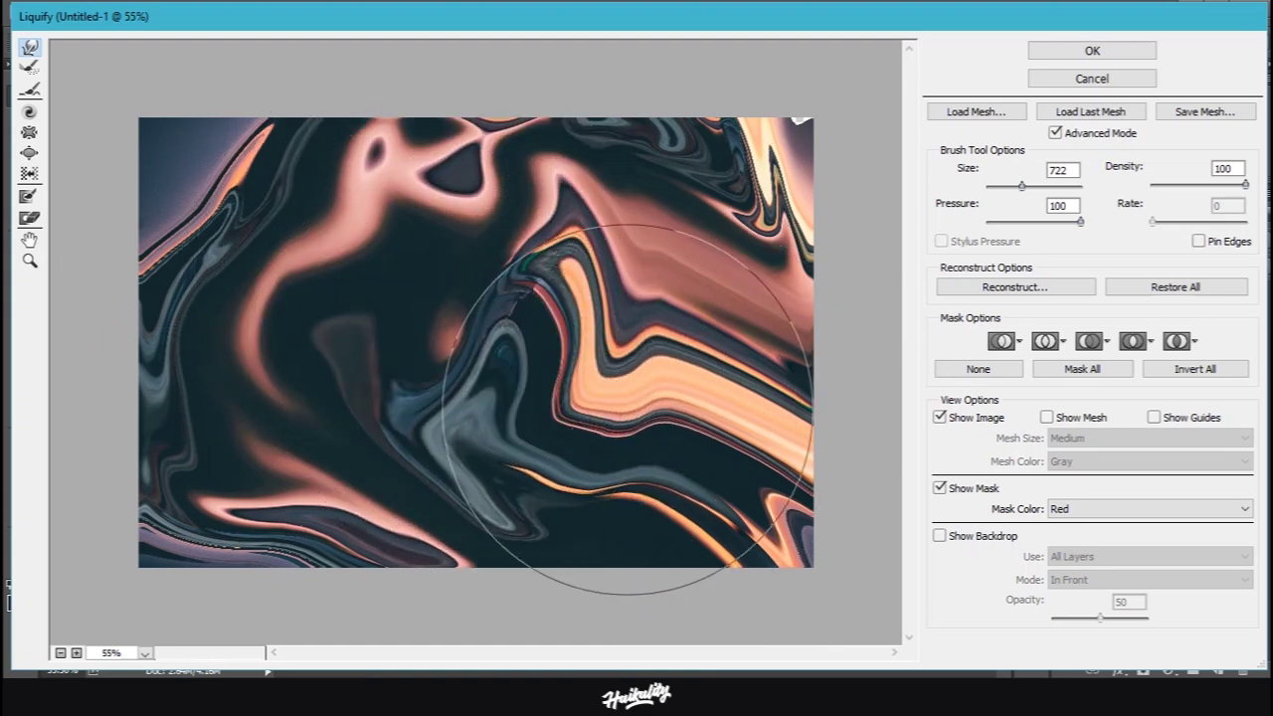
{"action": "mouse_move", "coordinate": [587, 348]}
{"action": "left_mouse_down"}
{"action": "mouse_move", "coordinate": [446, 300]}
{"action": "mouse_move", "coordinate": [577, 347]}
{"action": "mouse_move", "coordinate": [653, 436]}
{"action": "mouse_move", "coordinate": [501, 260]}
{"action": "left_mouse_up"}
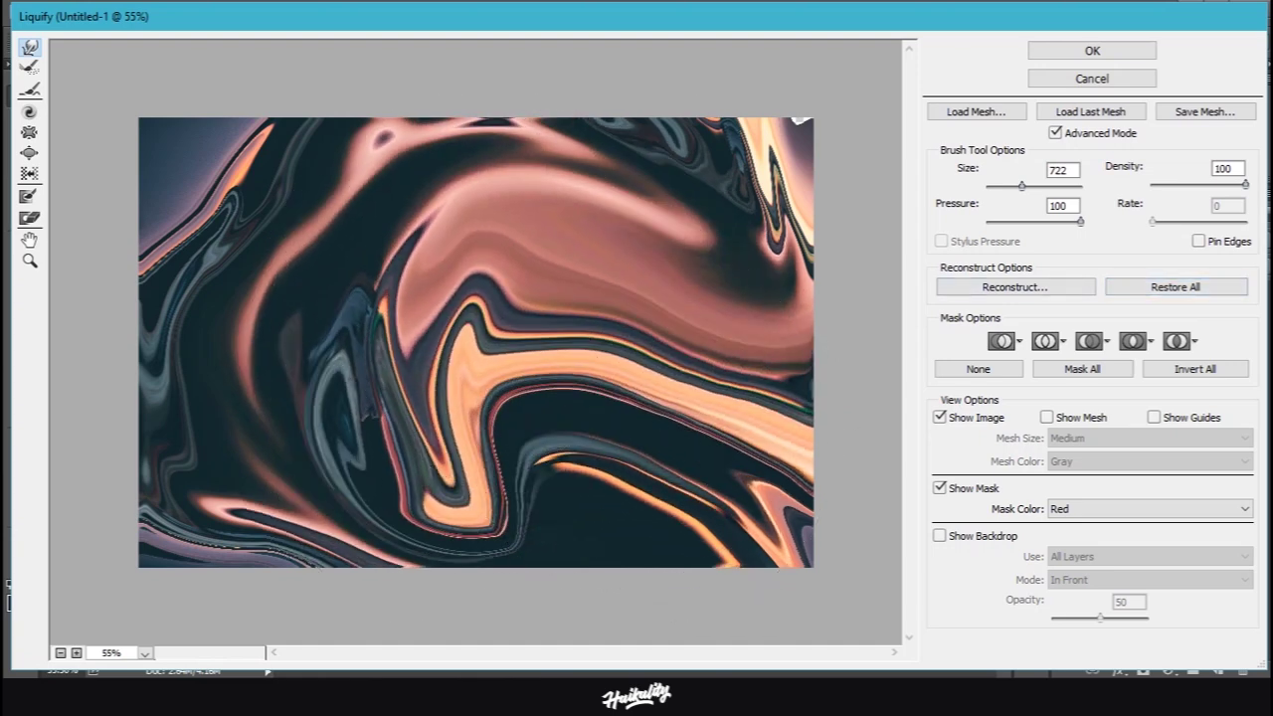
{"action": "left_click", "coordinate": [1176, 286]}
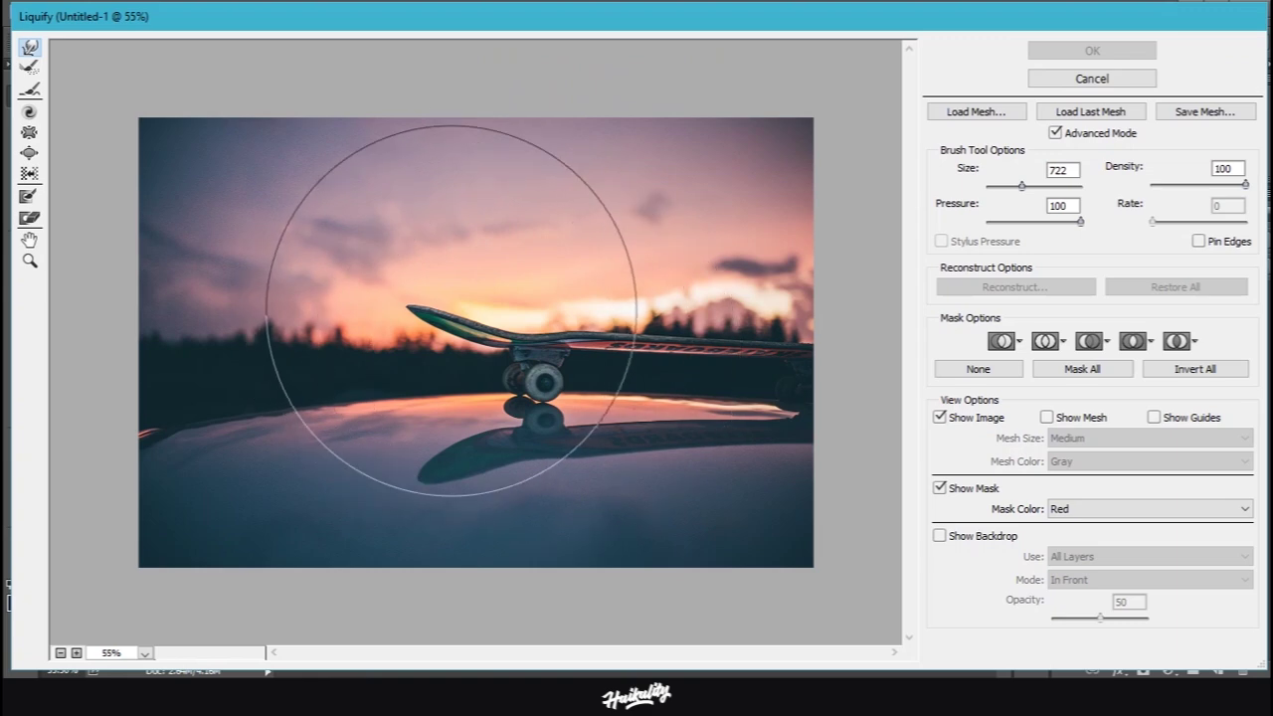
Smear the photo into flowing diagonal liquid bands with the Forward Warp tool at brush sizes 722, 166 and 918, and apply Liquify
{"action": "mouse_move", "coordinate": [548, 355]}
{"action": "left_mouse_down"}
{"action": "mouse_move", "coordinate": [455, 347]}
{"action": "mouse_move", "coordinate": [526, 369]}
{"action": "mouse_move", "coordinate": [677, 372]}
{"action": "mouse_move", "coordinate": [640, 364]}
{"action": "mouse_move", "coordinate": [667, 355]}
{"action": "mouse_move", "coordinate": [537, 358]}
{"action": "left_mouse_up"}
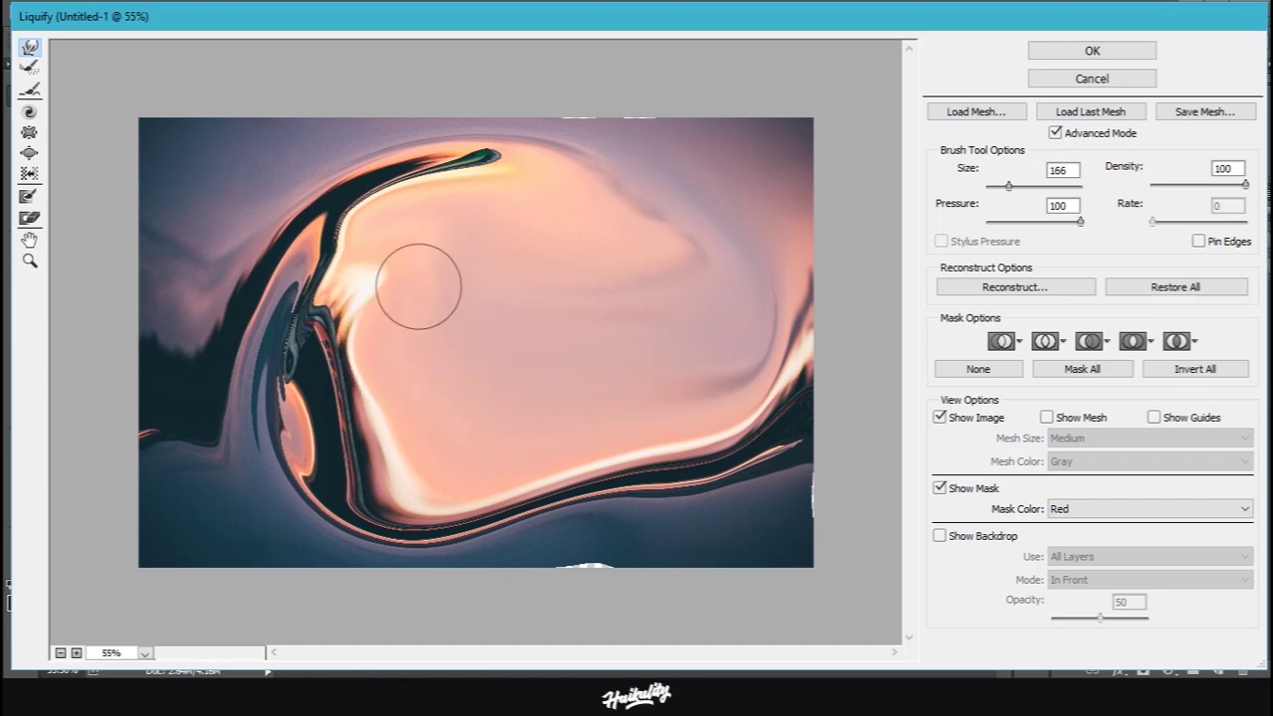
{"action": "mouse_move", "coordinate": [482, 318]}
{"action": "left_mouse_down"}
{"action": "mouse_move", "coordinate": [668, 477]}
{"action": "mouse_move", "coordinate": [228, 506]}
{"action": "mouse_move", "coordinate": [318, 497]}
{"action": "left_mouse_up"}
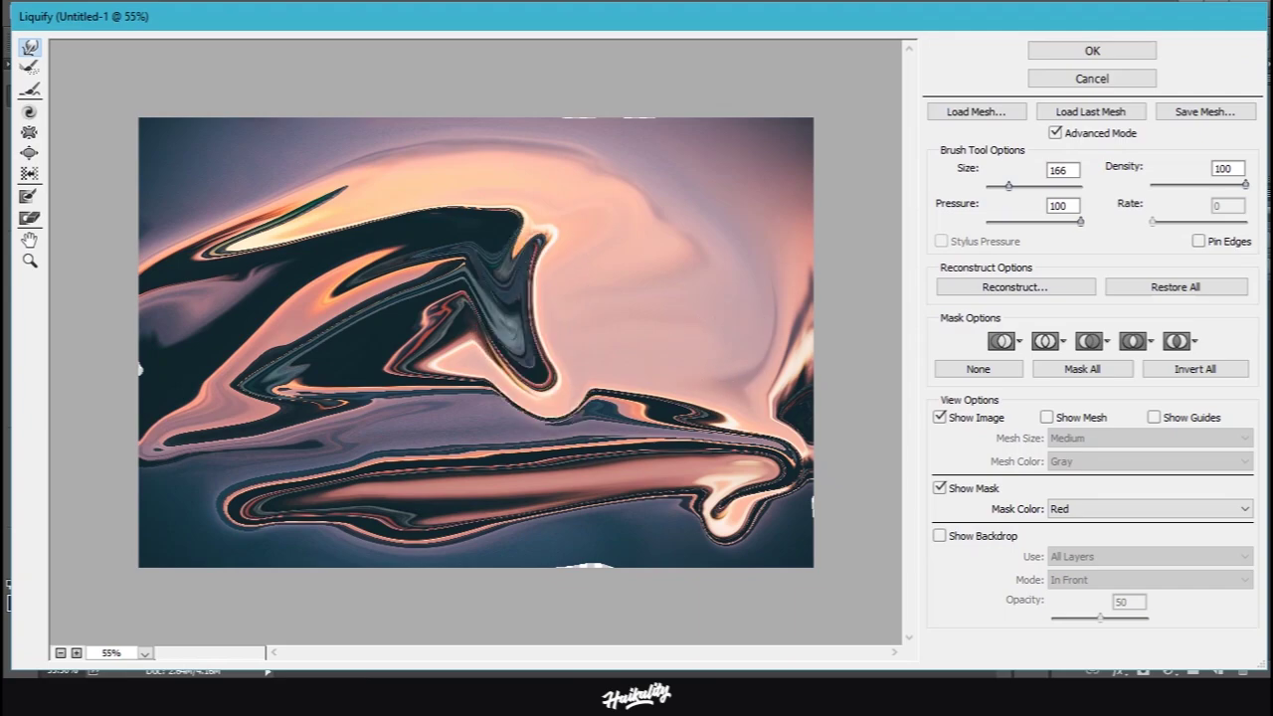
{"action": "left_click_drag", "start_coordinate": [1008, 186], "coordinate": [1025, 186]}
{"action": "mouse_move", "coordinate": [676, 313]}
{"action": "left_mouse_down"}
{"action": "mouse_move", "coordinate": [387, 329]}
{"action": "mouse_move", "coordinate": [526, 289]}
{"action": "mouse_move", "coordinate": [555, 250]}
{"action": "mouse_move", "coordinate": [497, 70]}
{"action": "mouse_move", "coordinate": [517, 60]}
{"action": "mouse_move", "coordinate": [520, 342]}
{"action": "mouse_move", "coordinate": [654, 379]}
{"action": "mouse_move", "coordinate": [527, 305]}
{"action": "mouse_move", "coordinate": [546, 384]}
{"action": "mouse_move", "coordinate": [513, 261]}
{"action": "mouse_move", "coordinate": [199, 160]}
{"action": "mouse_move", "coordinate": [754, 568]}
{"action": "mouse_move", "coordinate": [469, 265]}
{"action": "mouse_move", "coordinate": [479, 411]}
{"action": "mouse_move", "coordinate": [733, 469]}
{"action": "mouse_move", "coordinate": [576, 361]}
{"action": "mouse_move", "coordinate": [618, 326]}
{"action": "left_mouse_up"}
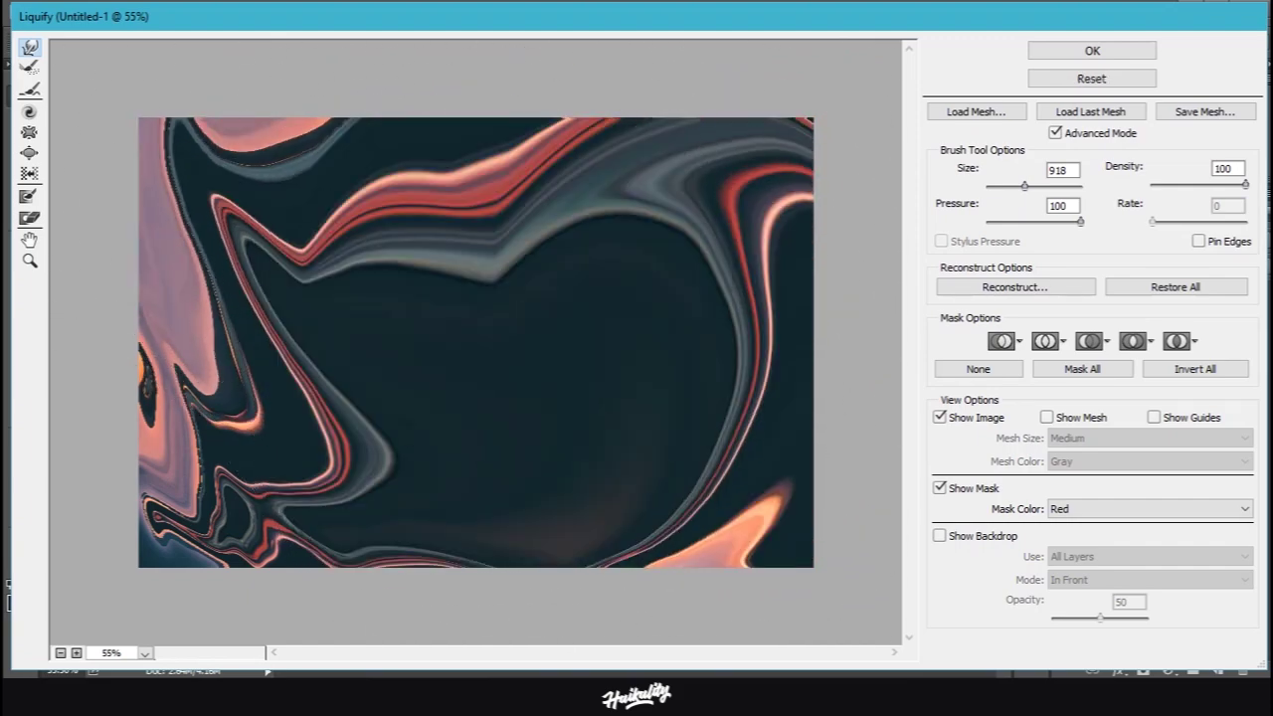
{"action": "mouse_move", "coordinate": [645, 199]}
{"action": "left_mouse_down"}
{"action": "mouse_move", "coordinate": [561, 163]}
{"action": "mouse_move", "coordinate": [381, 240]}
{"action": "mouse_move", "coordinate": [338, 150]}
{"action": "mouse_move", "coordinate": [380, 348]}
{"action": "mouse_move", "coordinate": [560, 336]}
{"action": "left_mouse_up"}
{"action": "mouse_move", "coordinate": [529, 189]}
{"action": "left_mouse_down"}
{"action": "mouse_move", "coordinate": [594, 423]}
{"action": "mouse_move", "coordinate": [537, 245]}
{"action": "mouse_move", "coordinate": [506, 326]}
{"action": "mouse_move", "coordinate": [552, 367]}
{"action": "mouse_move", "coordinate": [662, 275]}
{"action": "mouse_move", "coordinate": [629, 248]}
{"action": "mouse_move", "coordinate": [462, 278]}
{"action": "mouse_move", "coordinate": [619, 230]}
{"action": "mouse_move", "coordinate": [459, 382]}
{"action": "mouse_move", "coordinate": [608, 430]}
{"action": "mouse_move", "coordinate": [436, 568]}
{"action": "mouse_move", "coordinate": [366, 438]}
{"action": "mouse_move", "coordinate": [745, 305]}
{"action": "mouse_move", "coordinate": [473, 375]}
{"action": "mouse_move", "coordinate": [594, 329]}
{"action": "mouse_move", "coordinate": [454, 400]}
{"action": "mouse_move", "coordinate": [447, 443]}
{"action": "mouse_move", "coordinate": [723, 271]}
{"action": "mouse_move", "coordinate": [666, 214]}
{"action": "mouse_move", "coordinate": [586, 347]}
{"action": "mouse_move", "coordinate": [629, 489]}
{"action": "left_mouse_up"}
{"action": "mouse_move", "coordinate": [903, 407]}
{"action": "left_mouse_down"}
{"action": "mouse_move", "coordinate": [325, 288]}
{"action": "mouse_move", "coordinate": [519, 222]}
{"action": "mouse_move", "coordinate": [577, 344]}
{"action": "mouse_move", "coordinate": [483, 587]}
{"action": "mouse_move", "coordinate": [474, 546]}
{"action": "mouse_move", "coordinate": [361, 573]}
{"action": "mouse_move", "coordinate": [402, 571]}
{"action": "mouse_move", "coordinate": [273, 98]}
{"action": "mouse_move", "coordinate": [676, 450]}
{"action": "mouse_move", "coordinate": [647, 559]}
{"action": "mouse_move", "coordinate": [818, 346]}
{"action": "mouse_move", "coordinate": [451, 488]}
{"action": "mouse_move", "coordinate": [282, 462]}
{"action": "mouse_move", "coordinate": [201, 510]}
{"action": "mouse_move", "coordinate": [597, 321]}
{"action": "mouse_move", "coordinate": [715, 199]}
{"action": "mouse_move", "coordinate": [738, 191]}
{"action": "mouse_move", "coordinate": [426, 507]}
{"action": "mouse_move", "coordinate": [725, 243]}
{"action": "mouse_move", "coordinate": [621, 339]}
{"action": "left_mouse_up"}
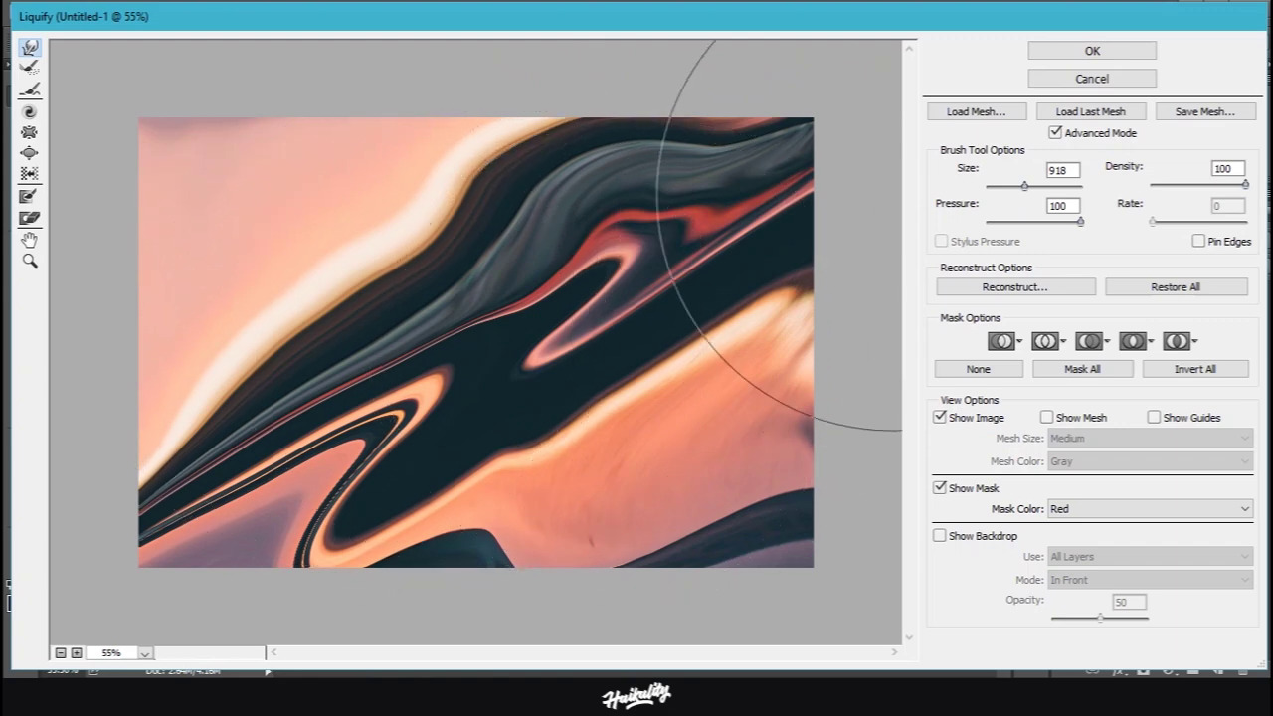
{"action": "left_click", "coordinate": [1092, 50]}
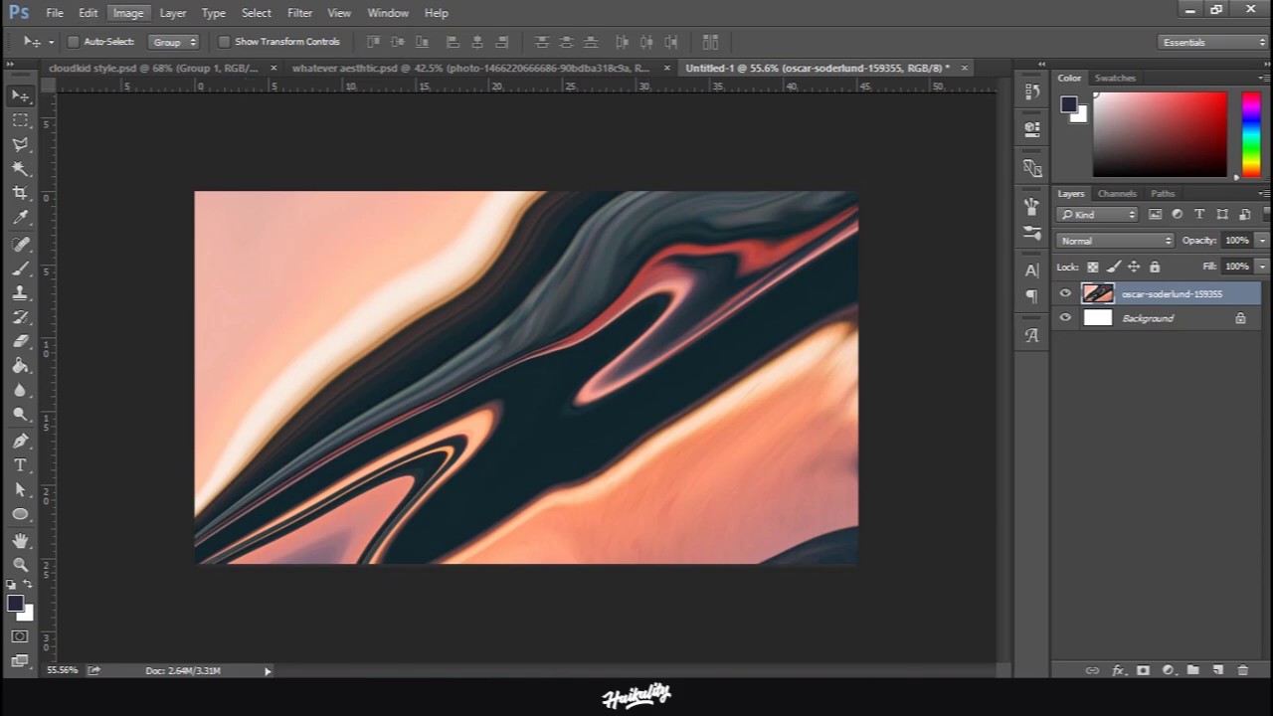
{"action": "left_click", "coordinate": [128, 13]}
{"action": "mouse_move", "coordinate": [156, 60]}
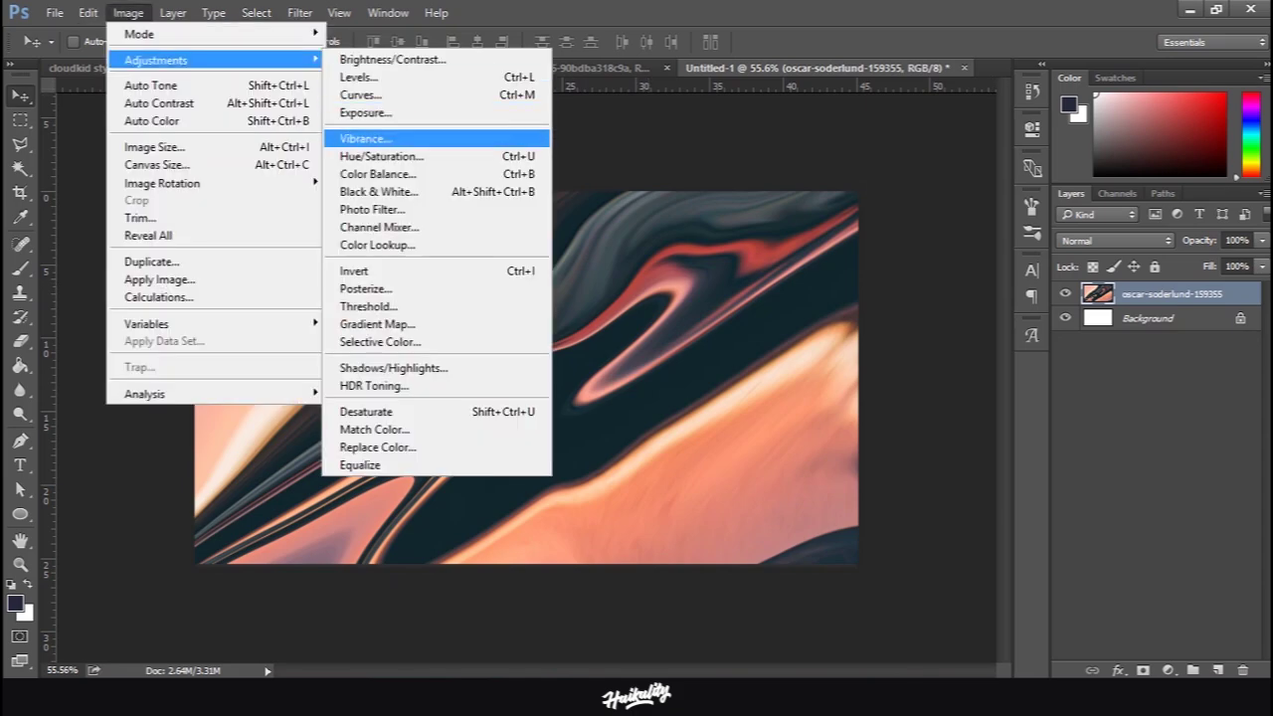
{"action": "left_click", "coordinate": [603, 138]}
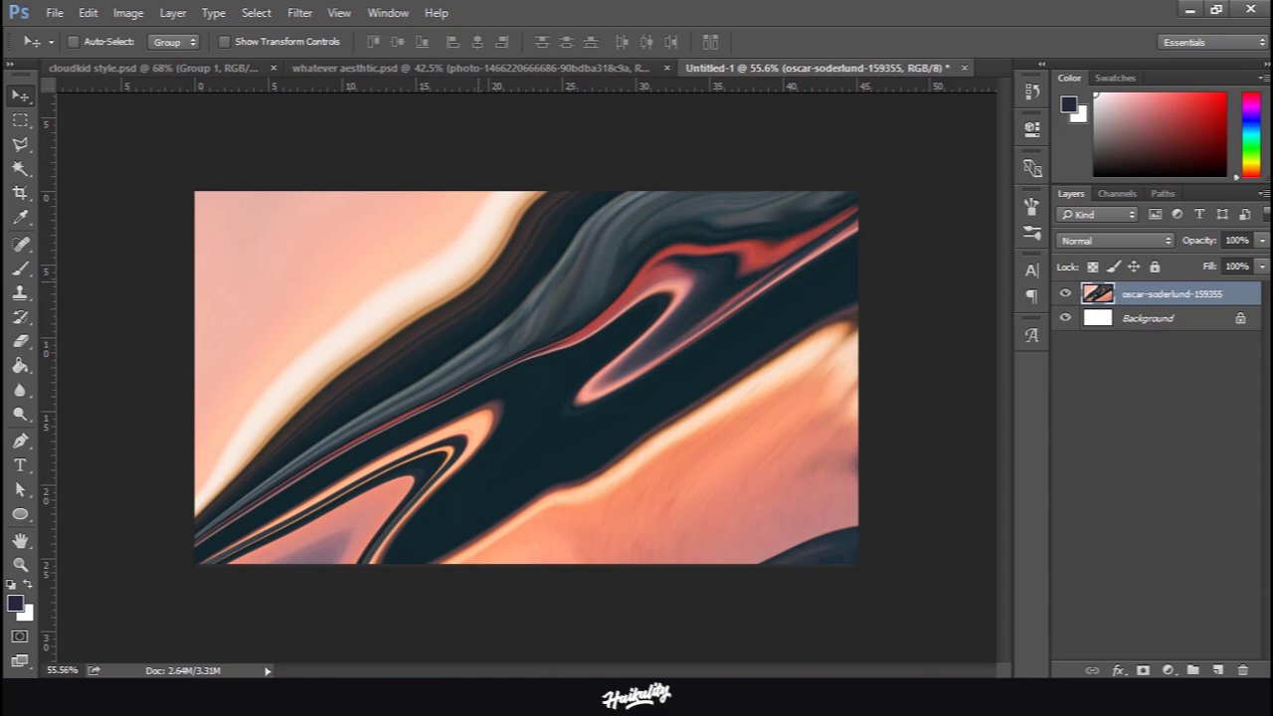
Open the Hue/Saturation adjustment for the liquified layer and set the Master hue to +12 and saturation to +26
{"action": "left_click", "coordinate": [128, 13]}
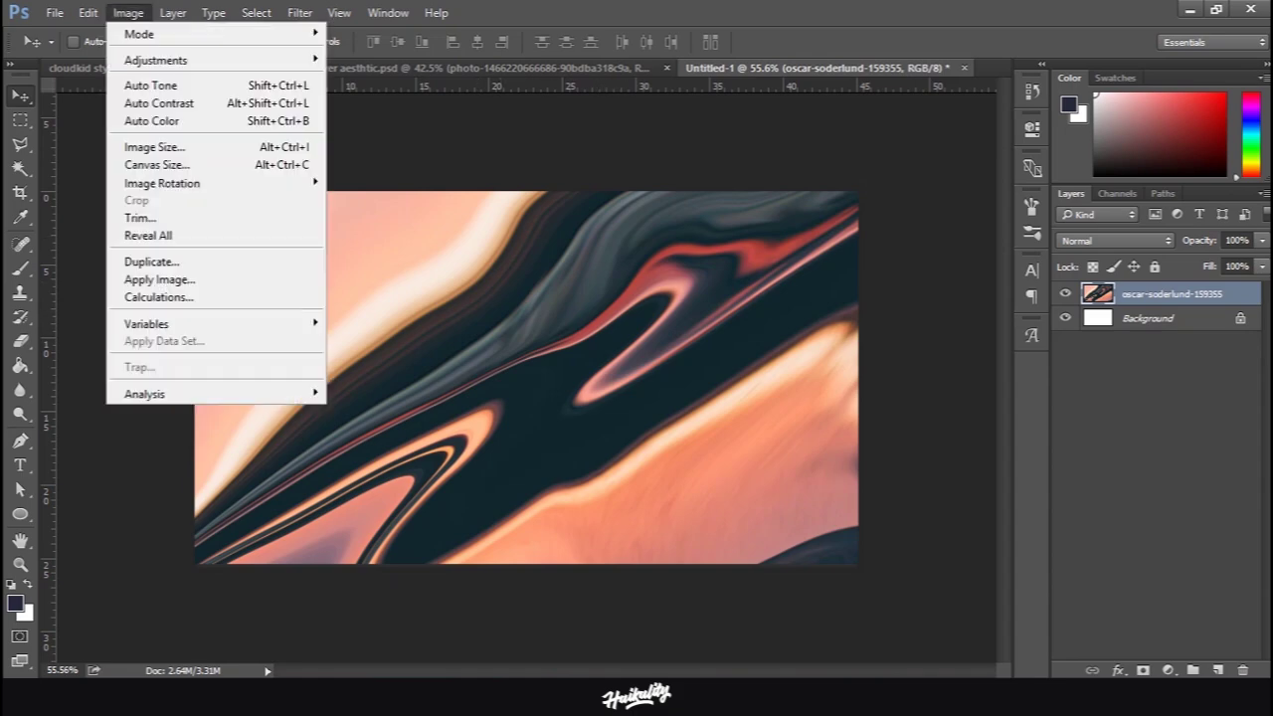
{"action": "mouse_move", "coordinate": [156, 59]}
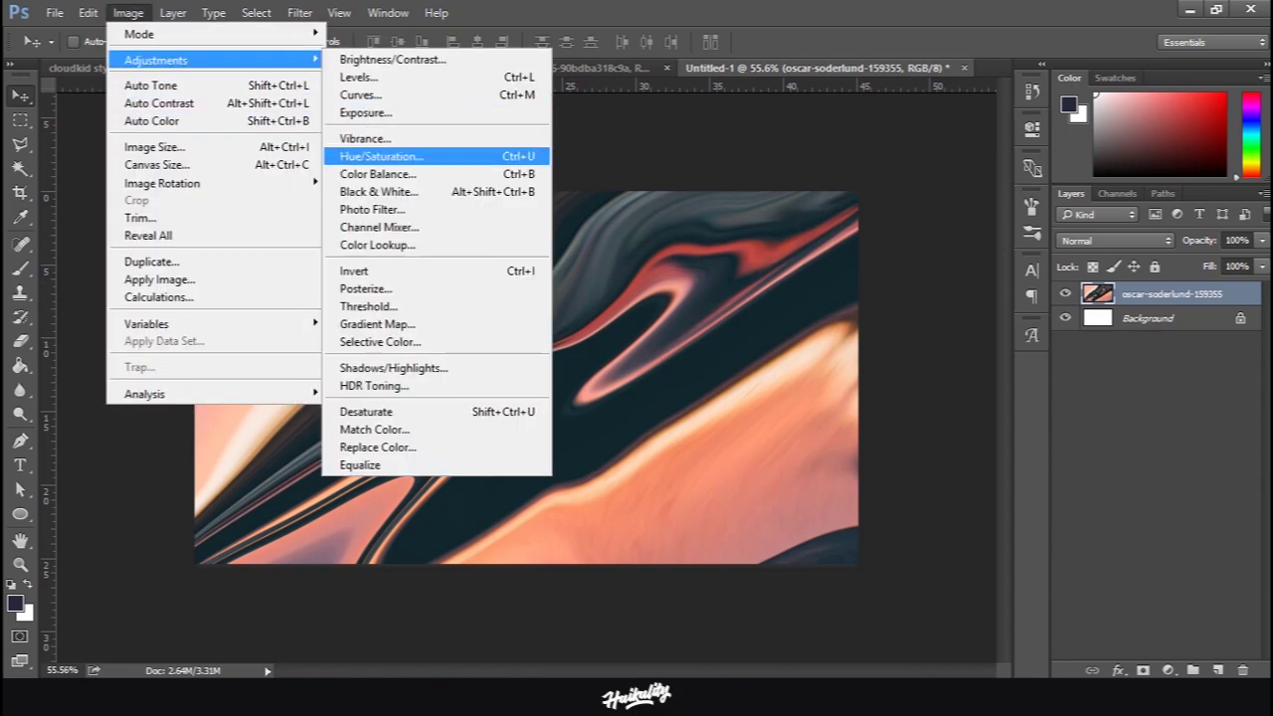
{"action": "left_click", "coordinate": [381, 157]}
{"action": "mouse_move", "coordinate": [1008, 252]}
{"action": "left_mouse_down"}
{"action": "mouse_move", "coordinate": [1037, 253]}
{"action": "mouse_move", "coordinate": [924, 253]}
{"action": "mouse_move", "coordinate": [1040, 253]}
{"action": "mouse_move", "coordinate": [1026, 253]}
{"action": "left_mouse_up"}
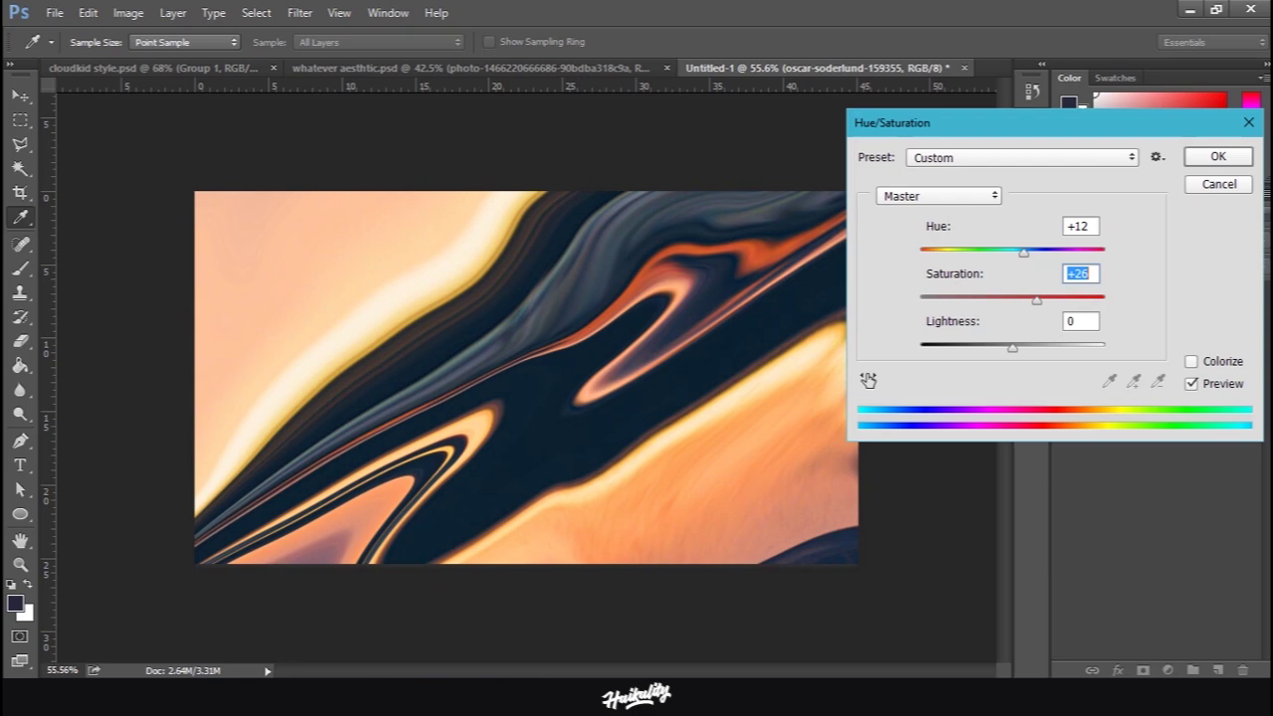
Set the hue of the Yellows to -68 and apply the Hue/Saturation adjustment
{"action": "left_click", "coordinate": [939, 196]}
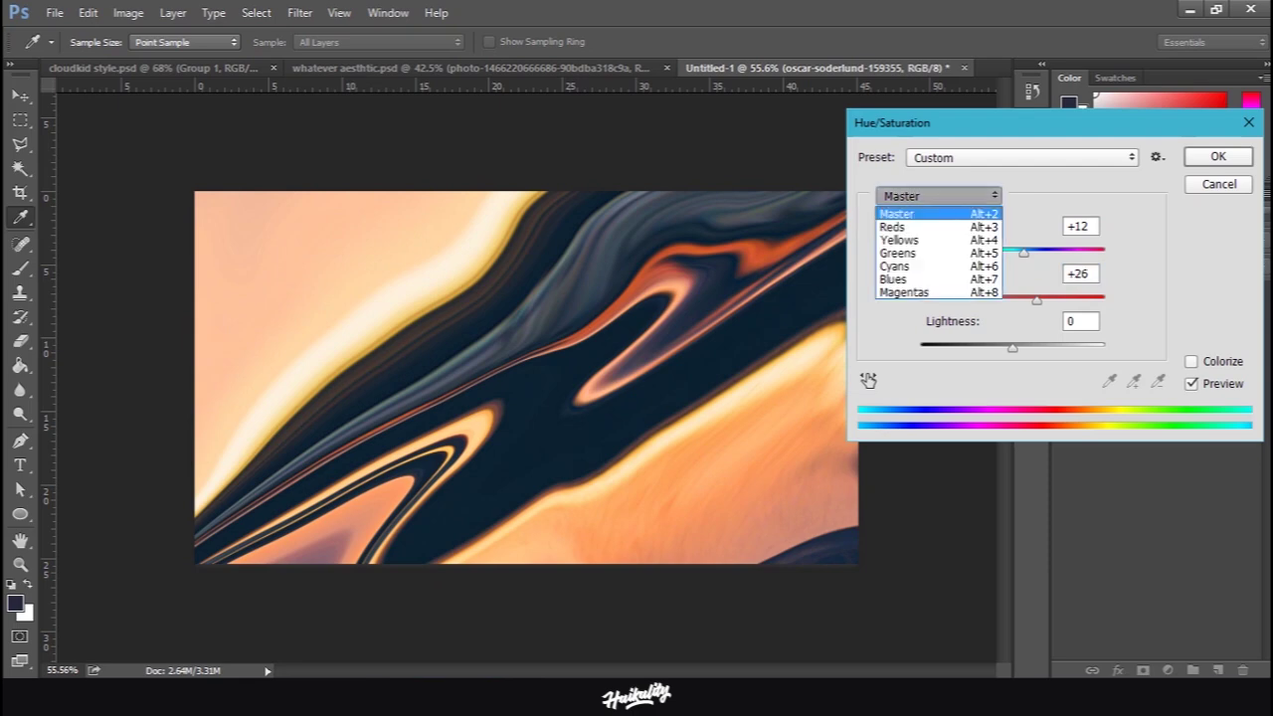
{"action": "left_click", "coordinate": [911, 240]}
{"action": "left_click_drag", "start_coordinate": [1013, 253], "coordinate": [962, 253]}
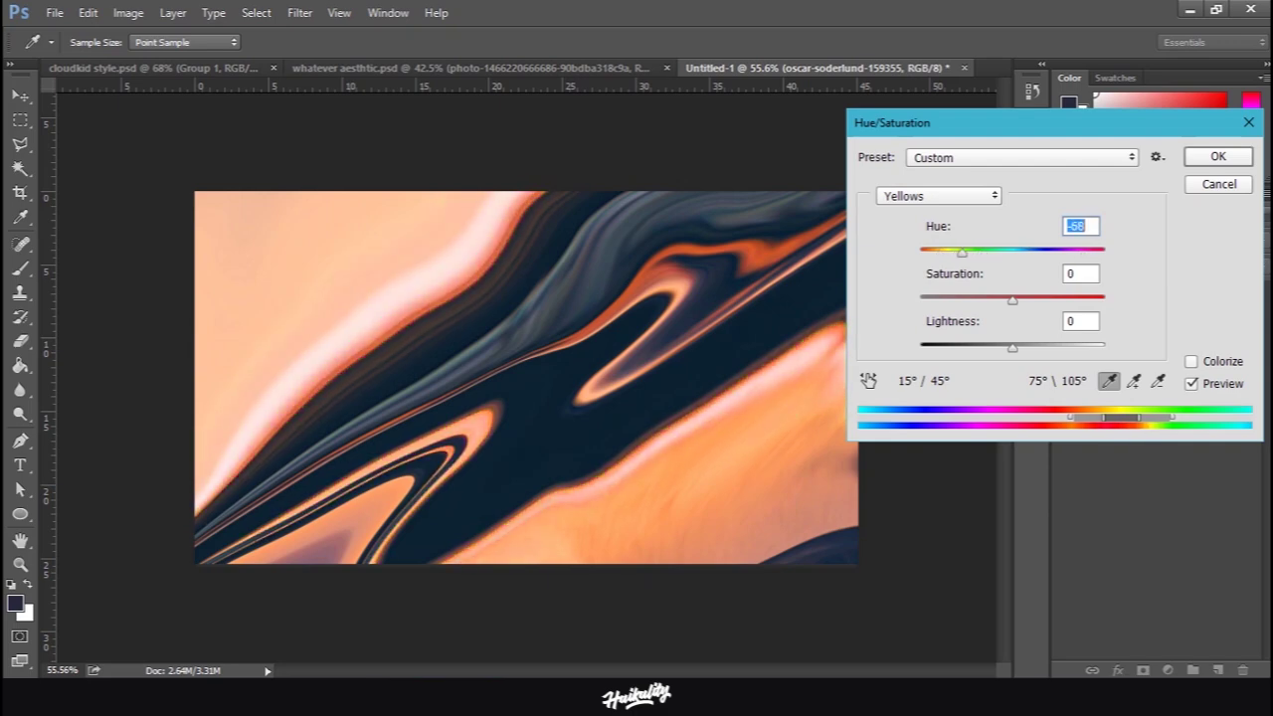
{"action": "key", "text": "Return"}
Stretch the liquified photo layer's width to 100.30% with Free Transform and apply the transformation
{"action": "key", "text": "v"}
{"action": "scroll", "coordinate": [526, 378], "scroll_direction": "down", "scroll_amount": 2}
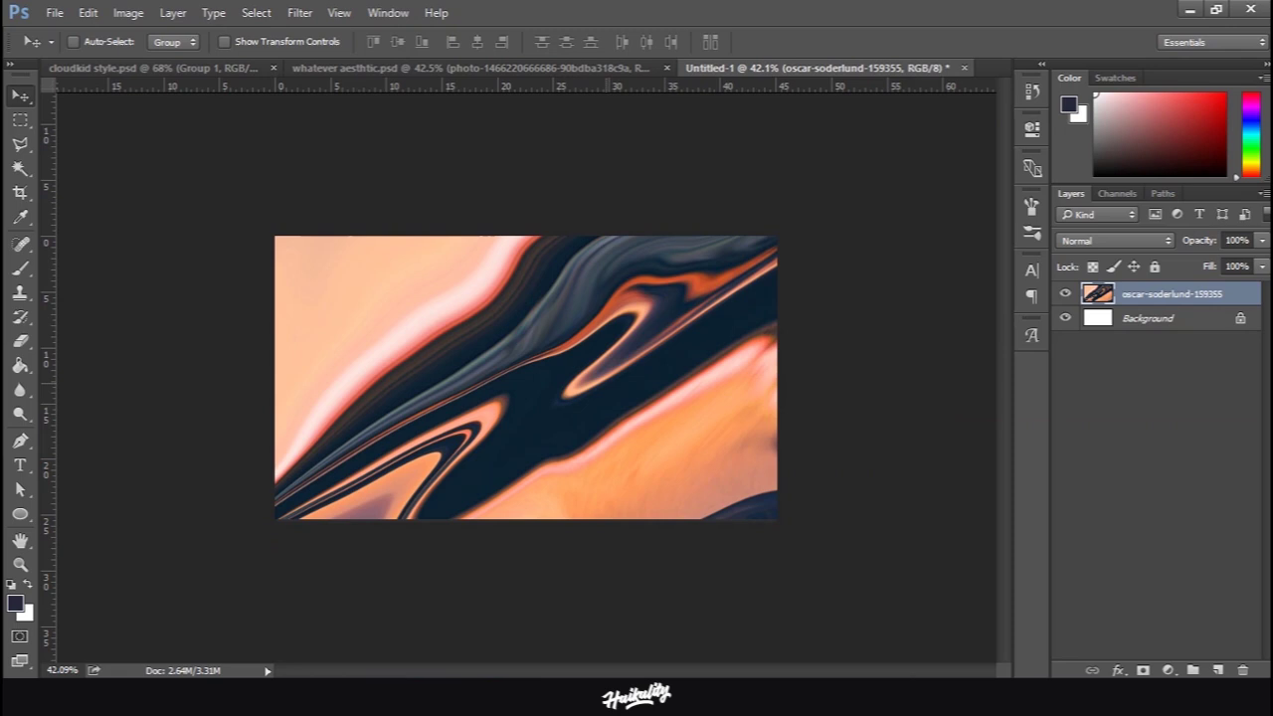
{"action": "scroll", "coordinate": [526, 378], "scroll_direction": "up", "scroll_amount": 3}
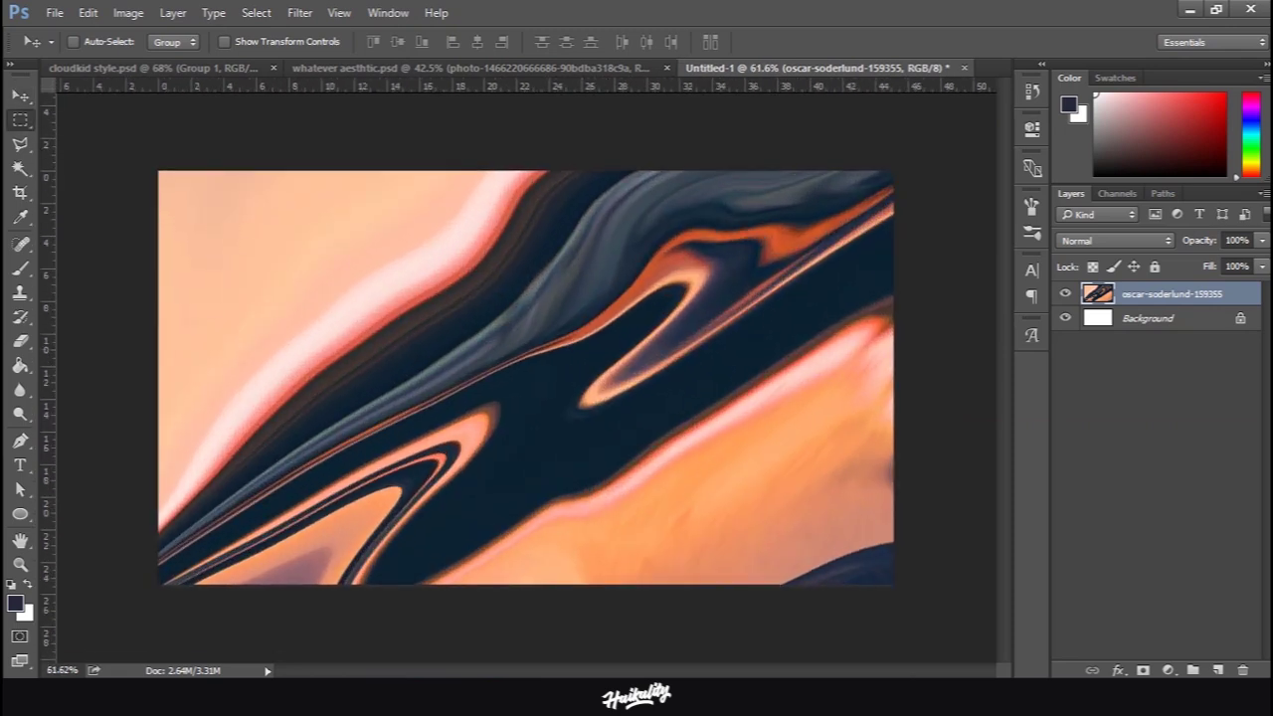
{"action": "key", "text": "m"}
{"action": "right_click", "coordinate": [482, 331]}
{"action": "left_click", "coordinate": [557, 502]}
{"action": "scroll", "coordinate": [557, 503], "scroll_direction": "down", "scroll_amount": 2}
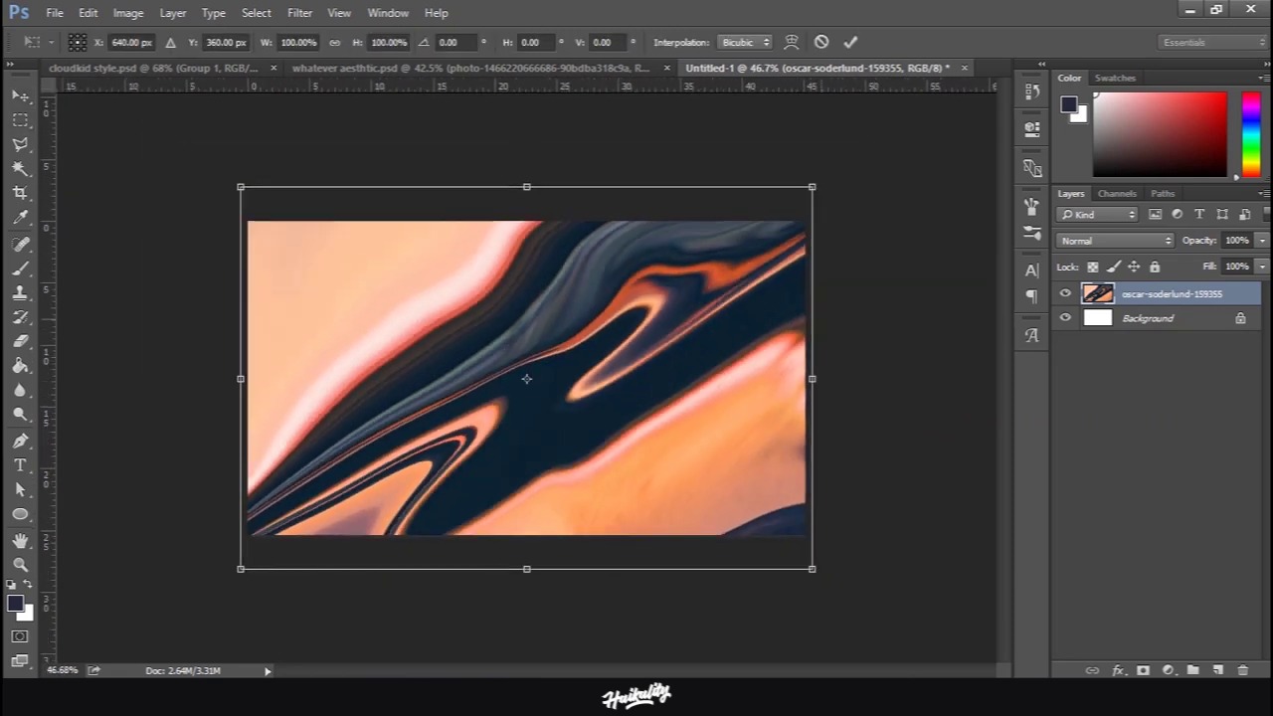
{"action": "left_click_drag", "start_coordinate": [840, 363], "coordinate": [847, 316]}
{"action": "key", "text": "ctrl+z"}
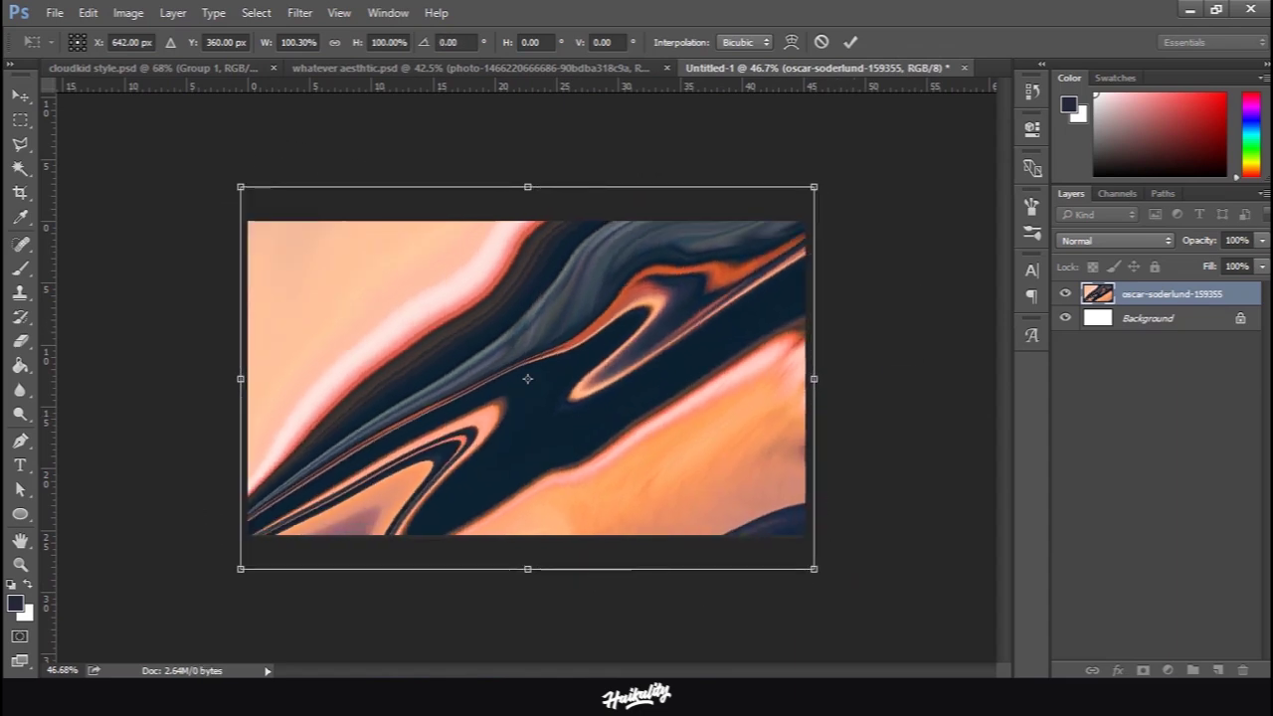
{"action": "key", "text": "Return"}
{"action": "scroll", "coordinate": [527, 378], "scroll_direction": "down", "scroll_amount": 4}
{"action": "scroll", "coordinate": [528, 378], "scroll_direction": "up", "scroll_amount": 7}
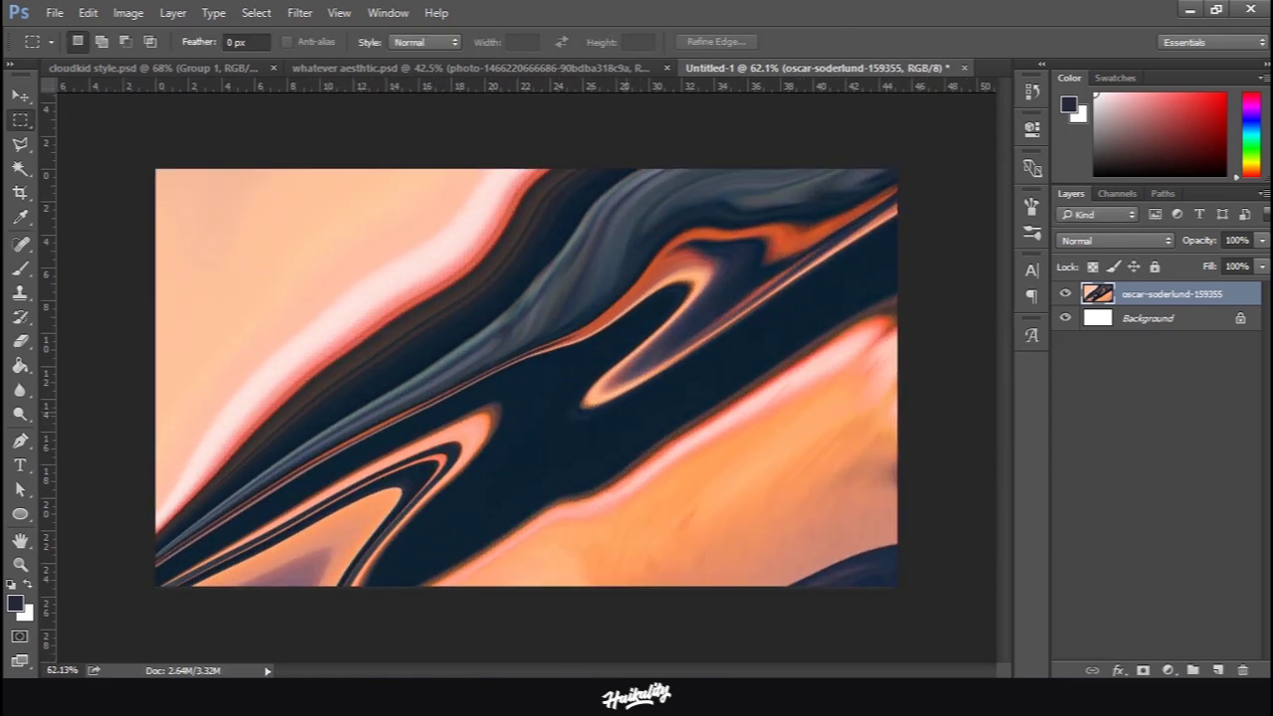
Open the Curves adjustment for the photo layer and raise the RGB midtones to output 159 at input 130
{"action": "left_click", "coordinate": [128, 12]}
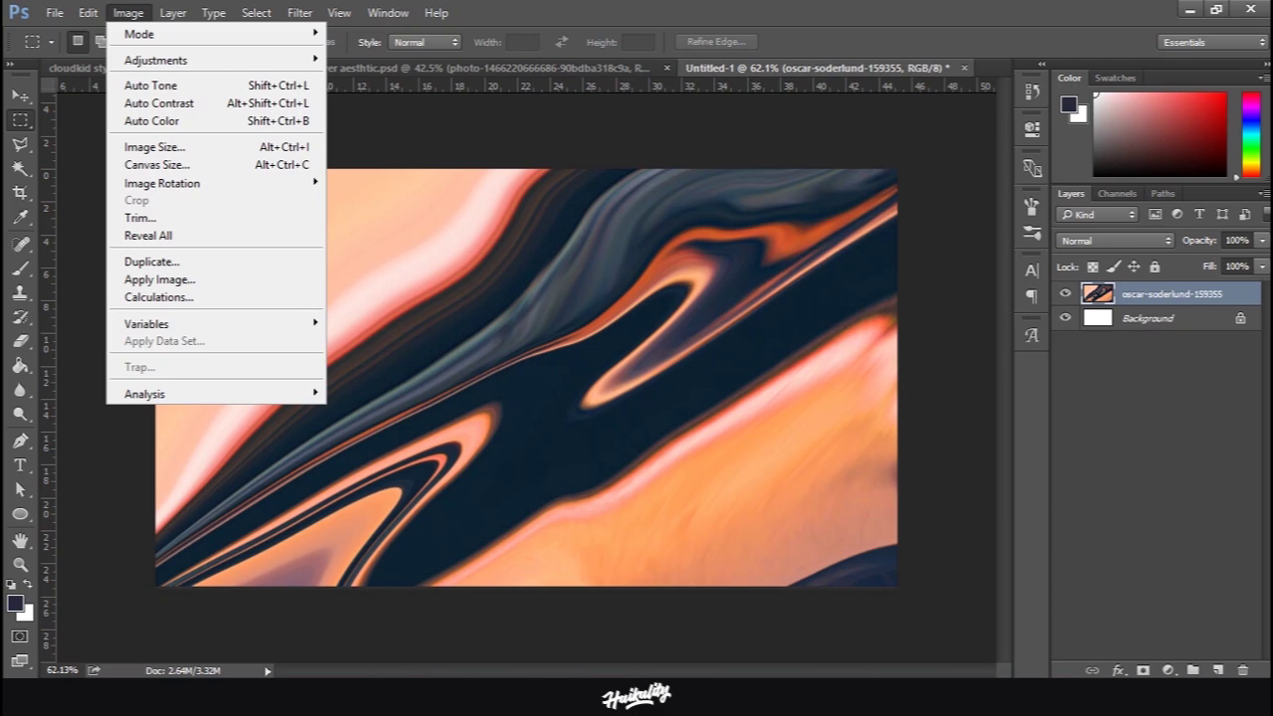
{"action": "mouse_move", "coordinate": [155, 60]}
{"action": "left_click", "coordinate": [370, 96]}
{"action": "left_click_drag", "start_coordinate": [770, 108], "coordinate": [989, 103]}
{"action": "left_click", "coordinate": [933, 303]}
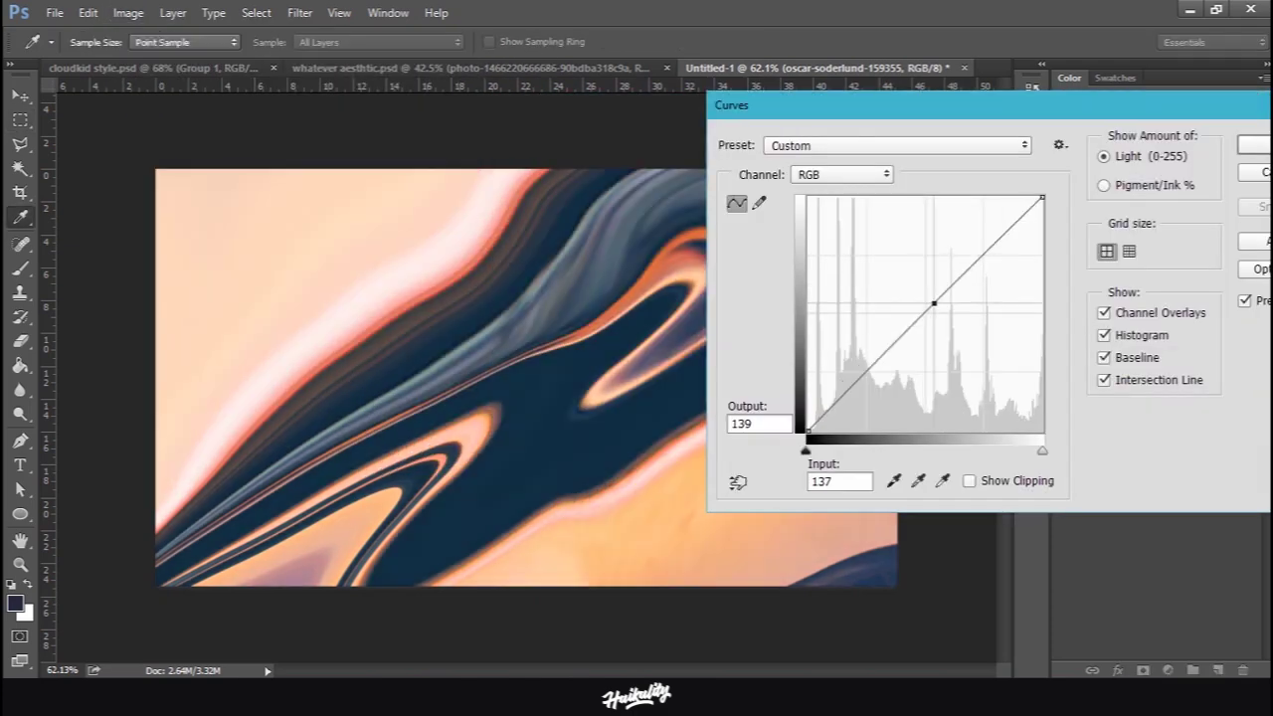
{"action": "left_click_drag", "start_coordinate": [933, 304], "coordinate": [927, 286]}
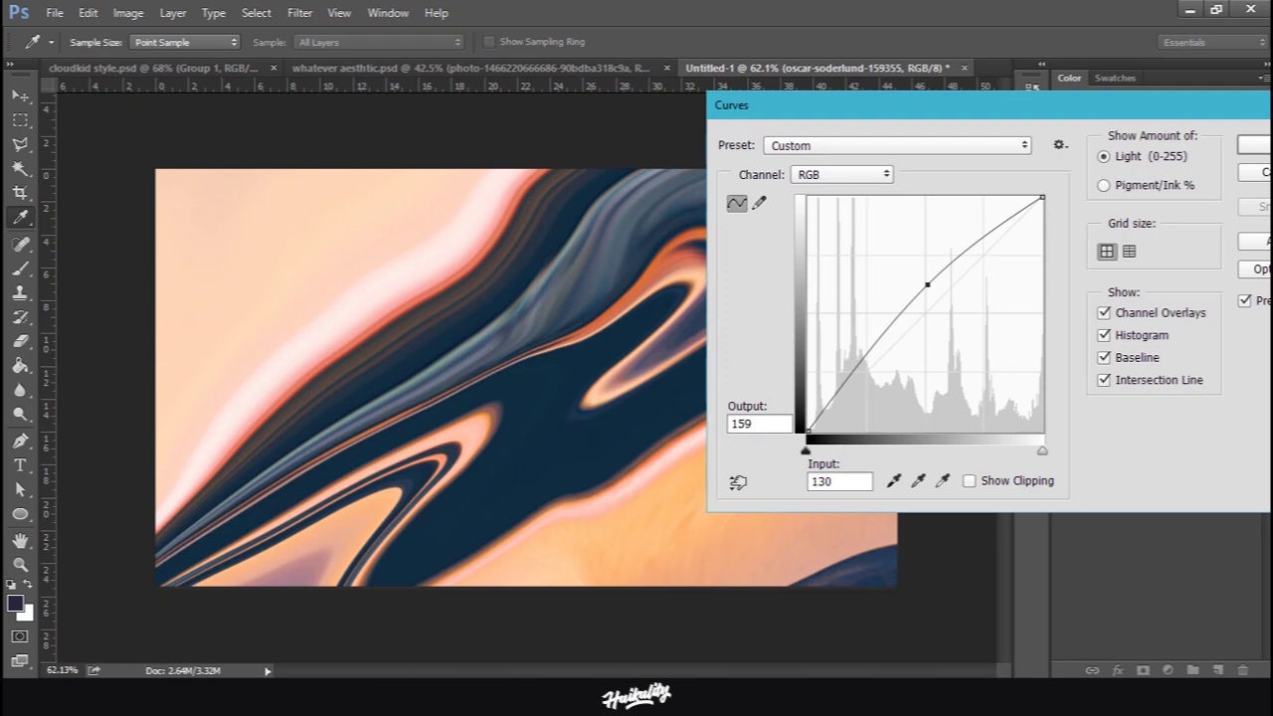
Add a shadow point to the RGB curve at input 42, output 41, and apply the Curves adjustment
{"action": "left_click", "coordinate": [848, 390]}
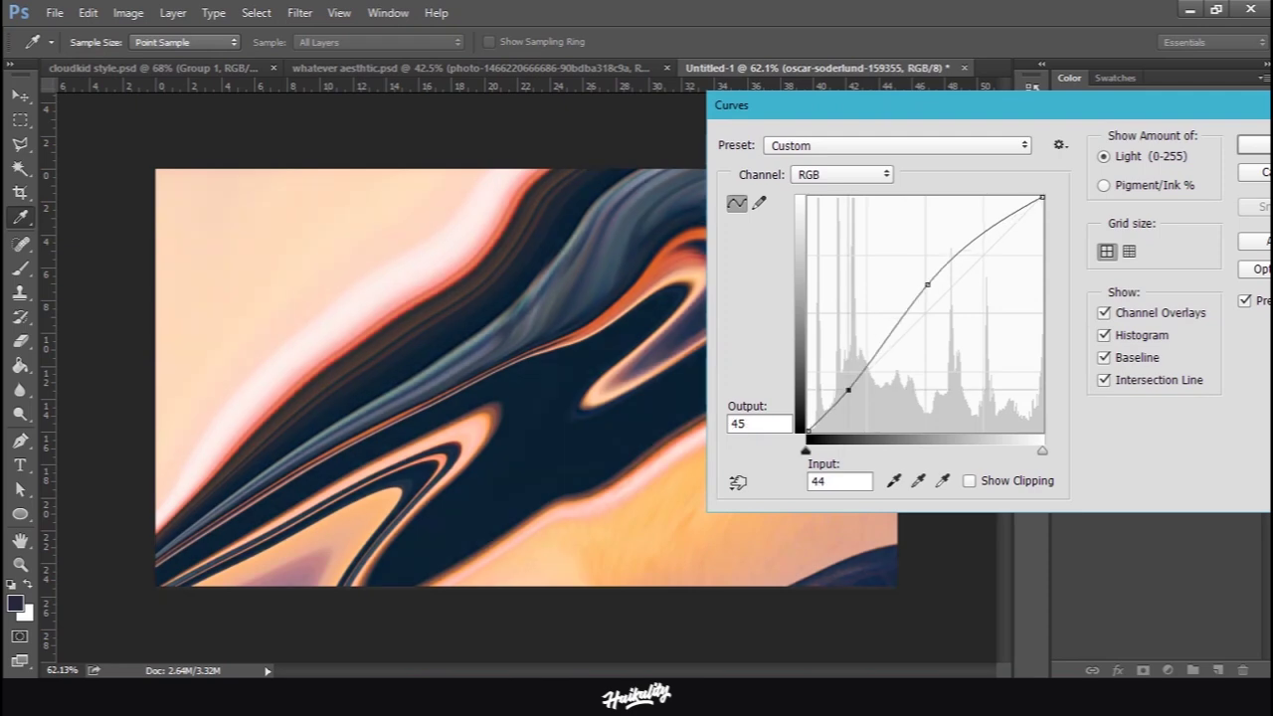
{"action": "left_click_drag", "start_coordinate": [849, 390], "coordinate": [842, 390]}
{"action": "key", "text": "Right"}
{"action": "key", "text": "Right"}
{"action": "key", "text": "Right"}
{"action": "key", "text": "Right"}
{"action": "key", "text": "Down"}
{"action": "key", "text": "Down"}
{"action": "key", "text": "Down"}
{"action": "key", "text": "Down"}
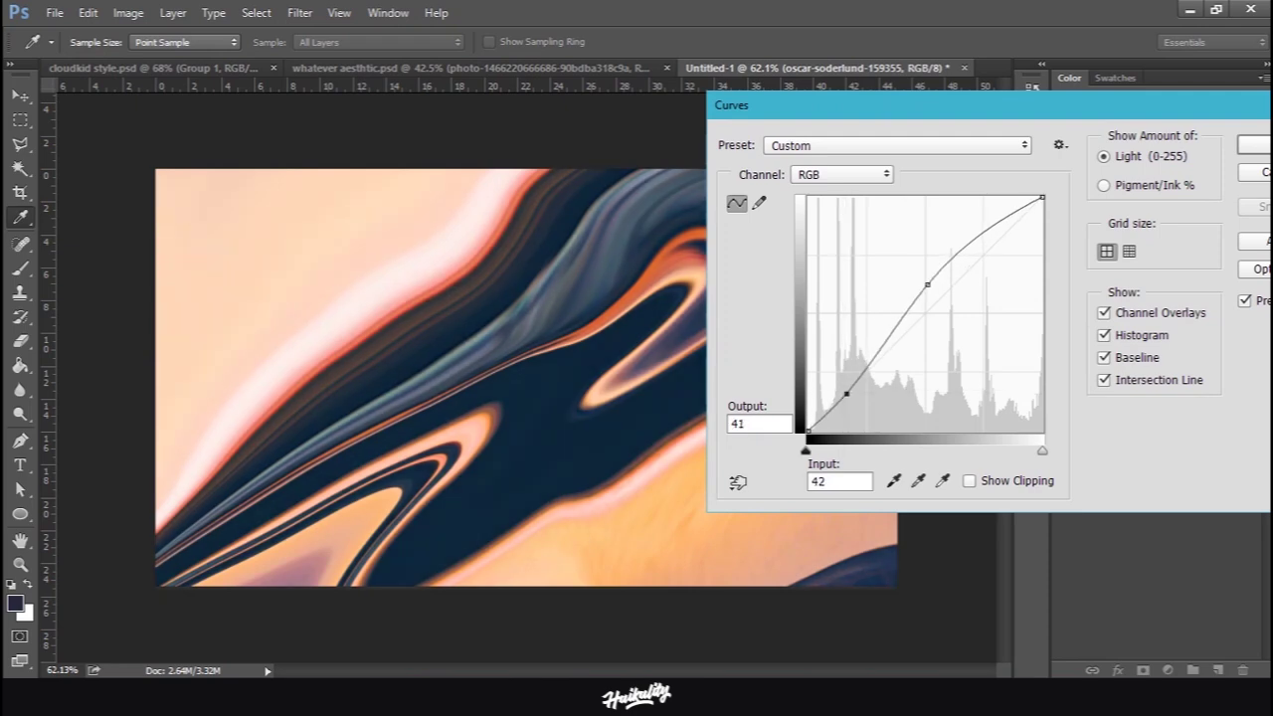
{"action": "key", "text": "Return"}
Brighten the photo layer with a Levels adjustment, setting the RGB midtone input level to 1.16, and apply it
{"action": "left_click", "coordinate": [128, 12]}
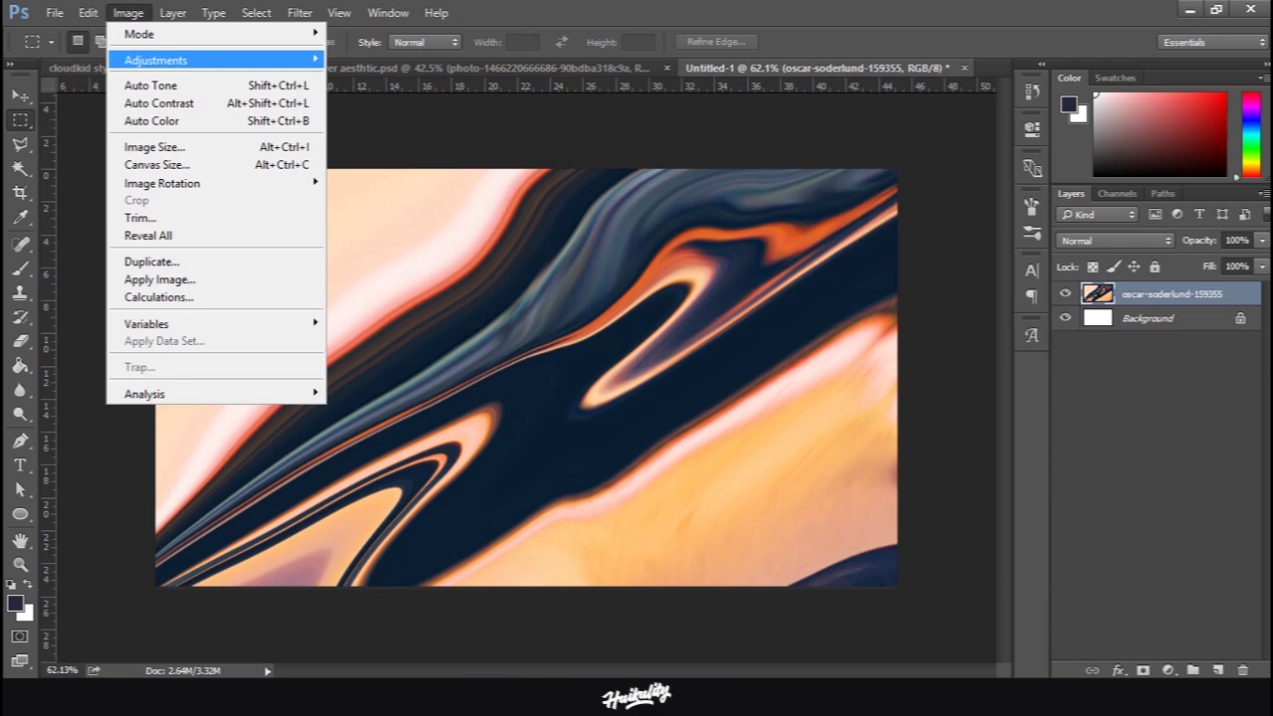
{"action": "mouse_move", "coordinate": [199, 59]}
{"action": "left_click", "coordinate": [358, 76]}
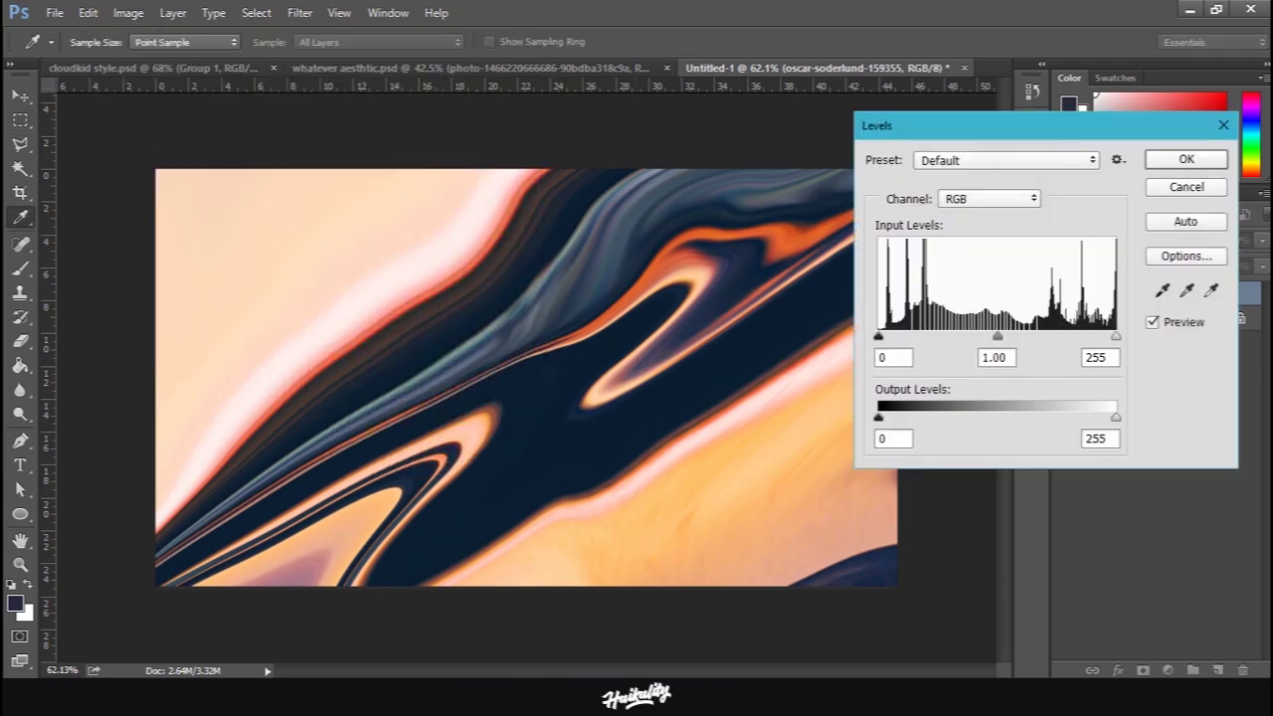
{"action": "mouse_move", "coordinate": [879, 337]}
{"action": "left_mouse_down"}
{"action": "mouse_move", "coordinate": [920, 337]}
{"action": "mouse_move", "coordinate": [879, 337]}
{"action": "left_mouse_up"}
{"action": "left_click_drag", "start_coordinate": [997, 337], "coordinate": [987, 337]}
{"action": "key", "text": "Tab"}
{"action": "type", "text": "1.40"}
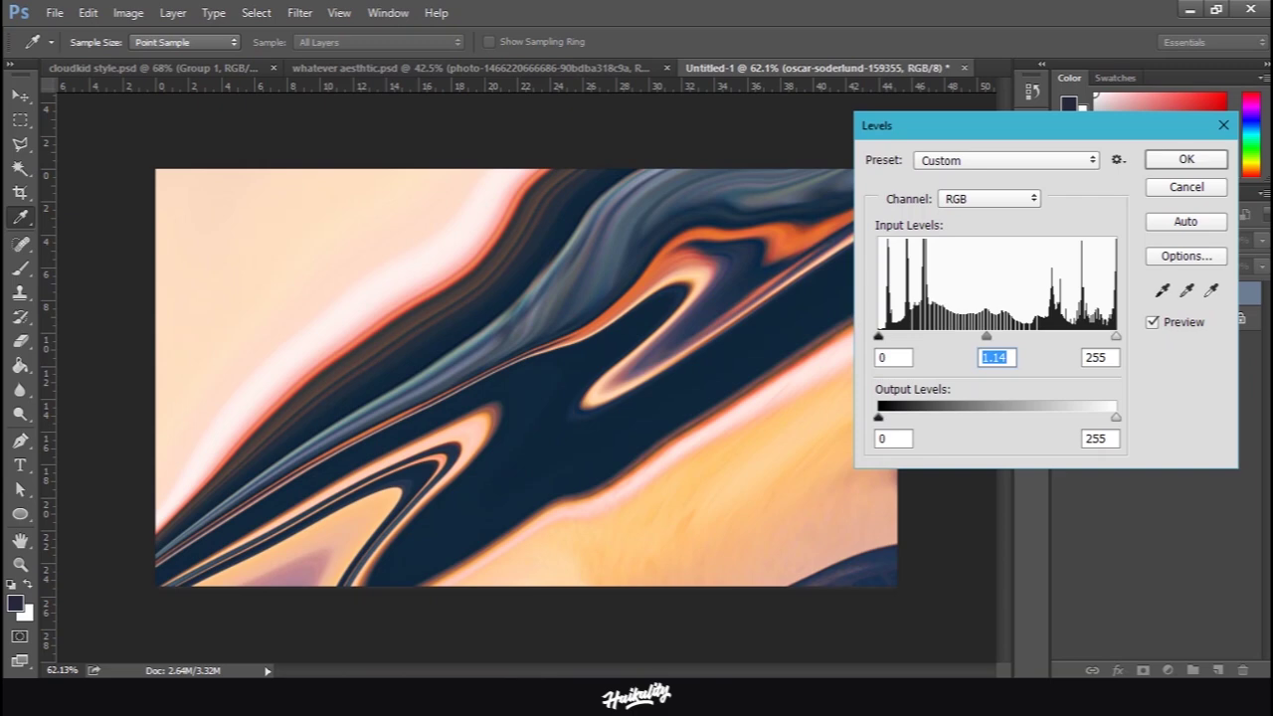
{"action": "mouse_move", "coordinate": [986, 337]}
{"action": "left_mouse_down"}
{"action": "mouse_move", "coordinate": [1025, 338]}
{"action": "mouse_move", "coordinate": [974, 337]}
{"action": "left_mouse_up"}
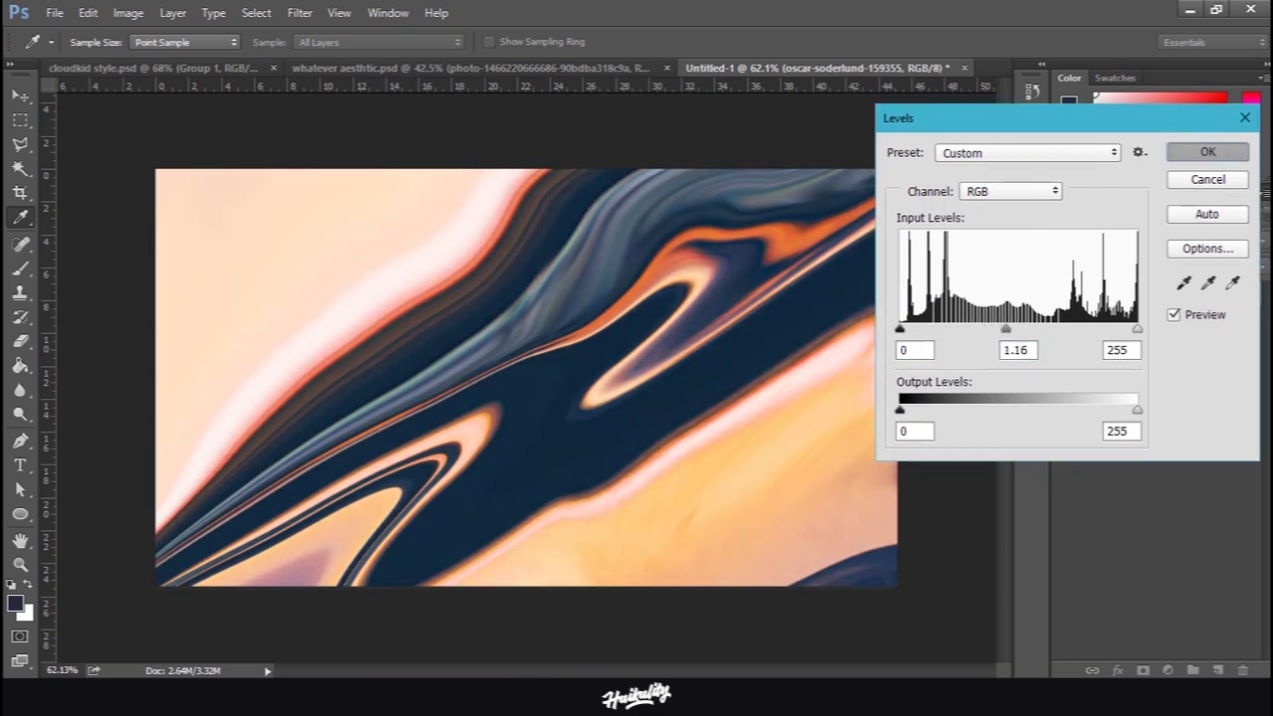
{"action": "key", "text": "Return"}
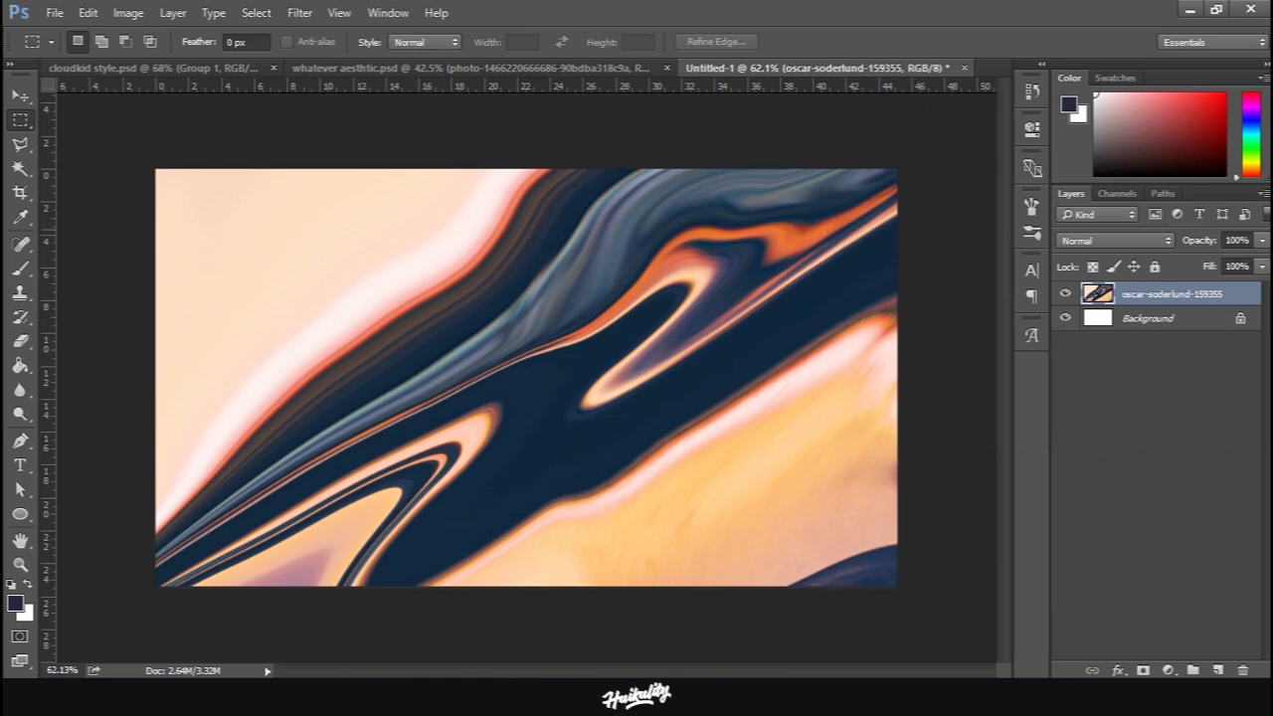
Switch to the browser and examine the reference artworks on CloudKid's YouTube videos page and the Cloud-Art Tumblr blog
{"action": "key", "text": "alt+Tab"}
{"action": "scroll", "coordinate": [580, 449], "scroll_direction": "down", "scroll_amount": 3}
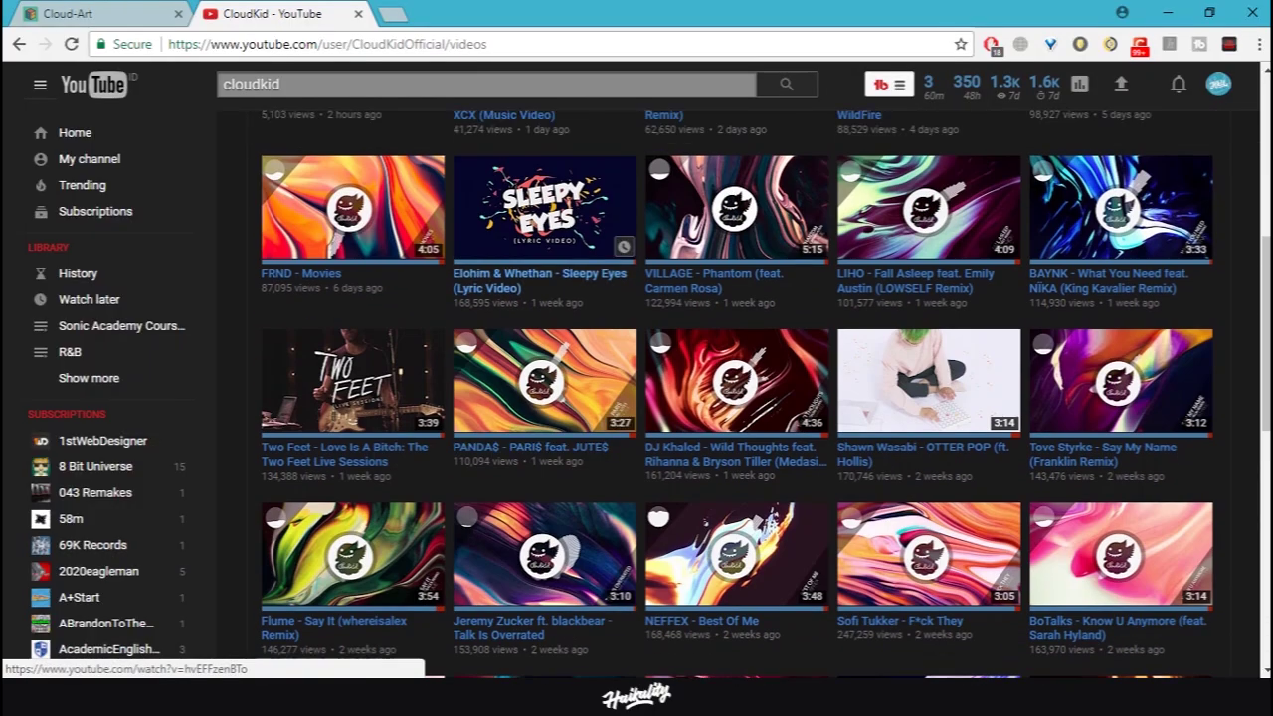
{"action": "left_click", "coordinate": [99, 14]}
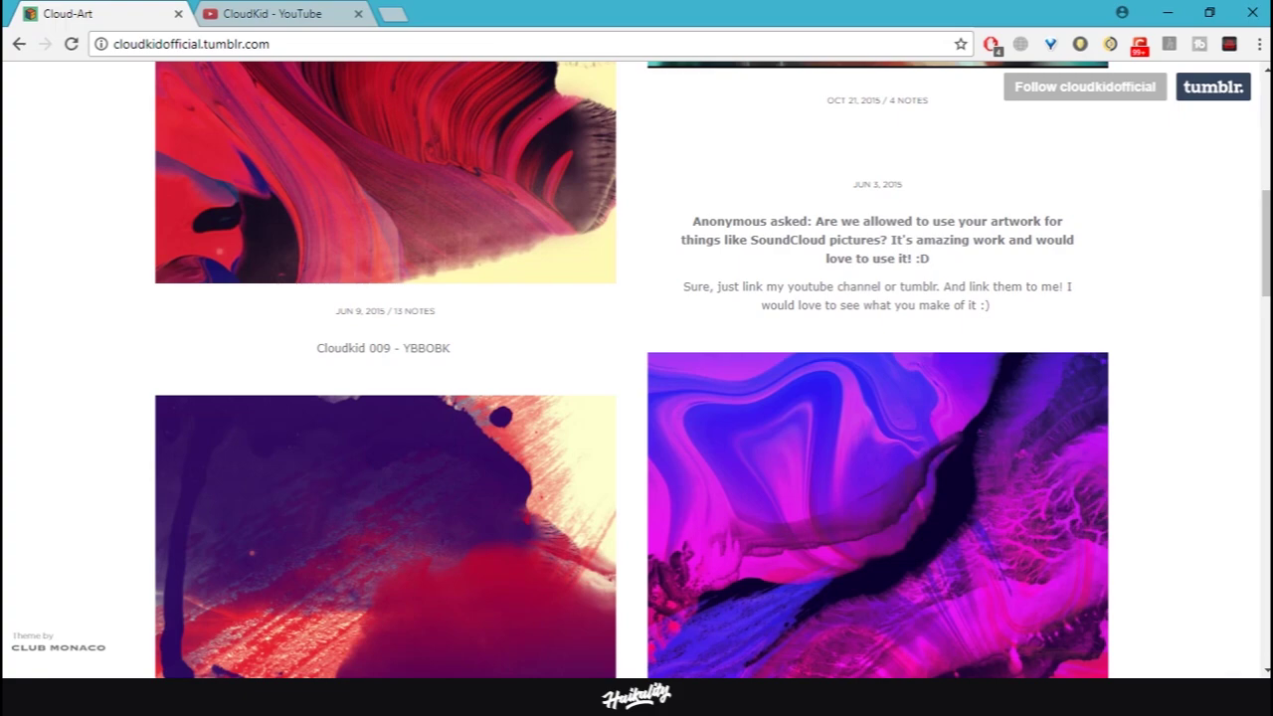
{"action": "scroll", "coordinate": [398, 398], "scroll_direction": "down", "scroll_amount": 7}
{"action": "scroll", "coordinate": [388, 497], "scroll_direction": "down", "scroll_amount": 5}
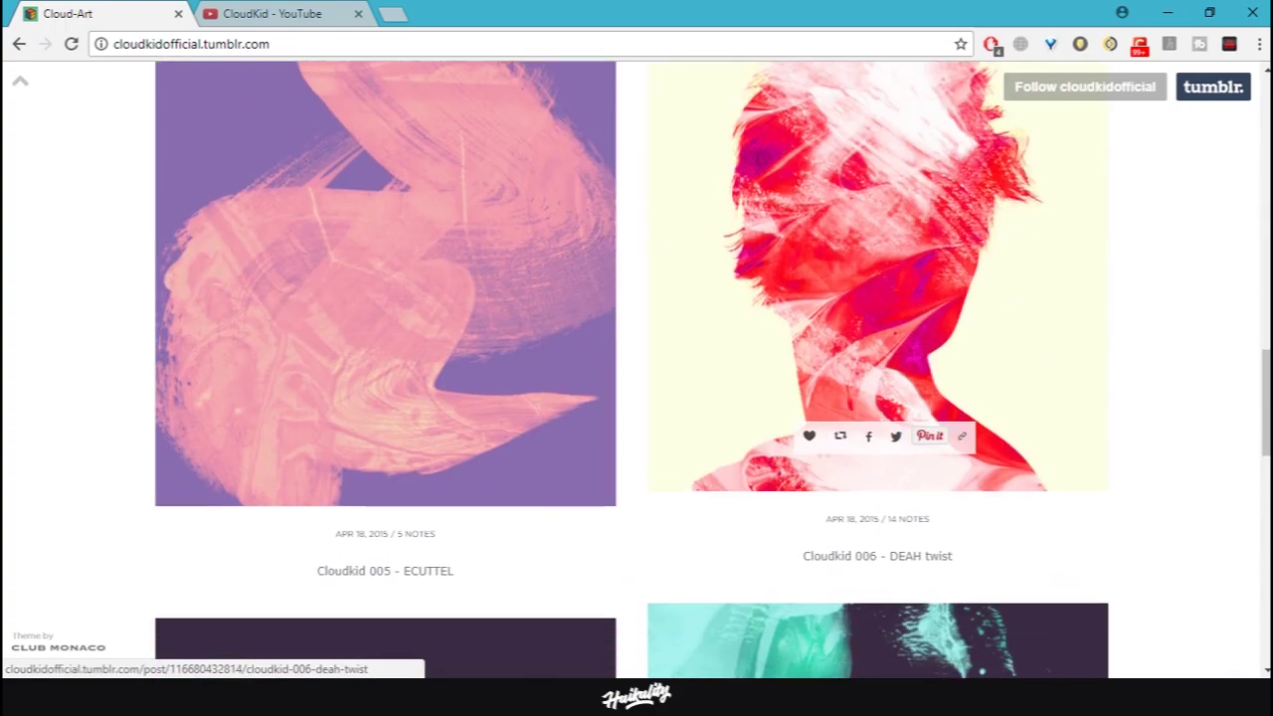
{"action": "scroll", "coordinate": [875, 398], "scroll_direction": "down", "scroll_amount": 3}
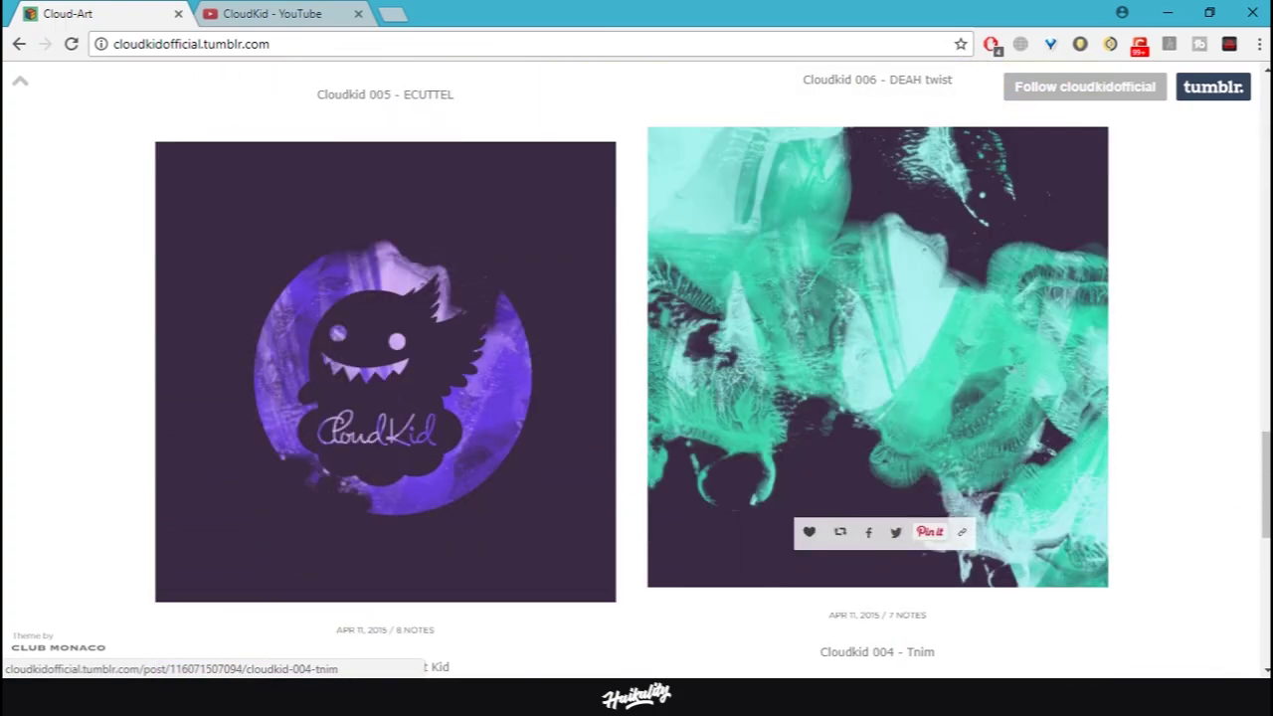
{"action": "scroll", "coordinate": [876, 398], "scroll_direction": "down", "scroll_amount": 6}
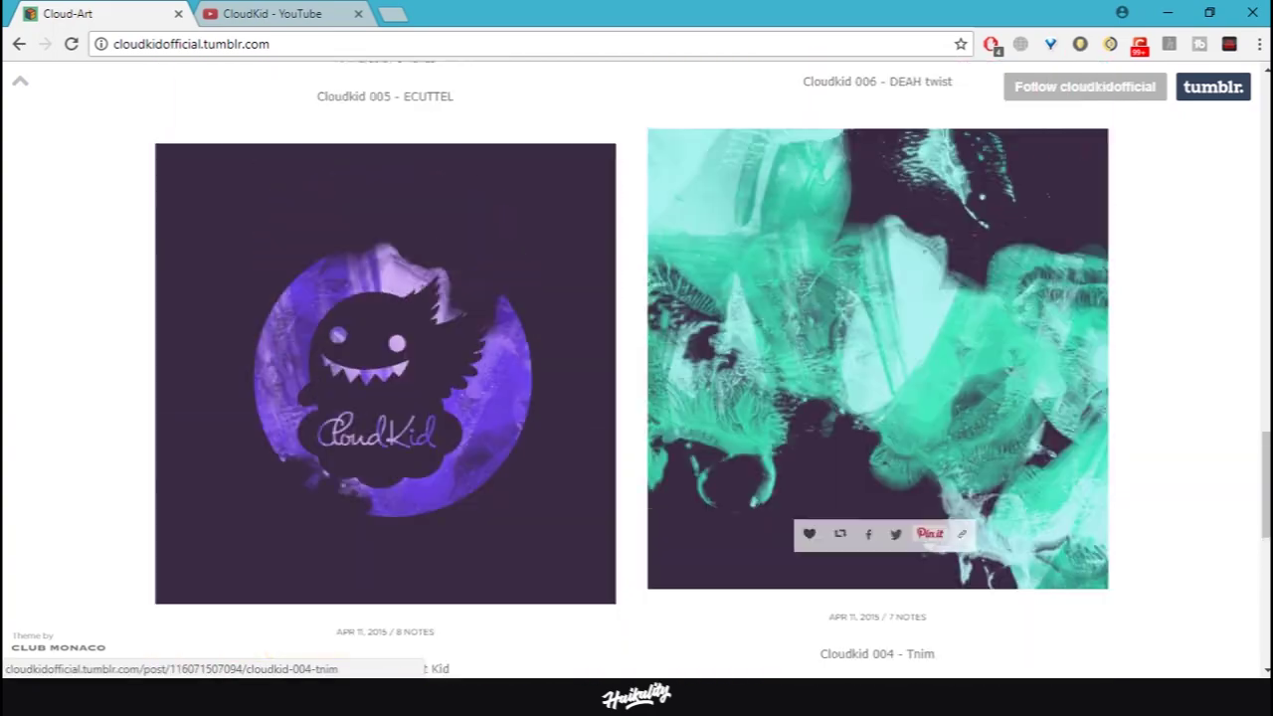
{"action": "scroll", "coordinate": [875, 398], "scroll_direction": "up", "scroll_amount": 12}
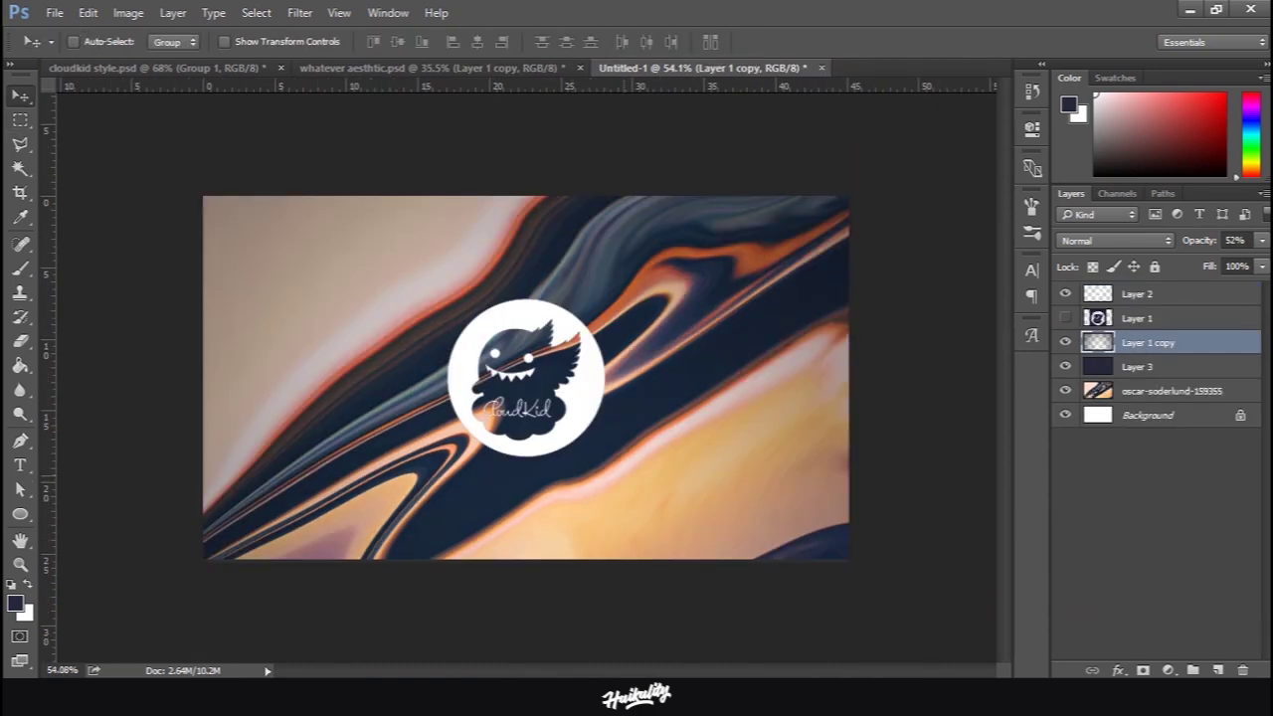
Examine the liquid artwork with the CloudKid logo up close and compare it with the cloudkid style.psd document
{"action": "scroll", "coordinate": [624, 478], "scroll_direction": "up", "scroll_amount": 4}
{"action": "scroll", "coordinate": [623, 478], "scroll_direction": "down", "scroll_amount": 3}
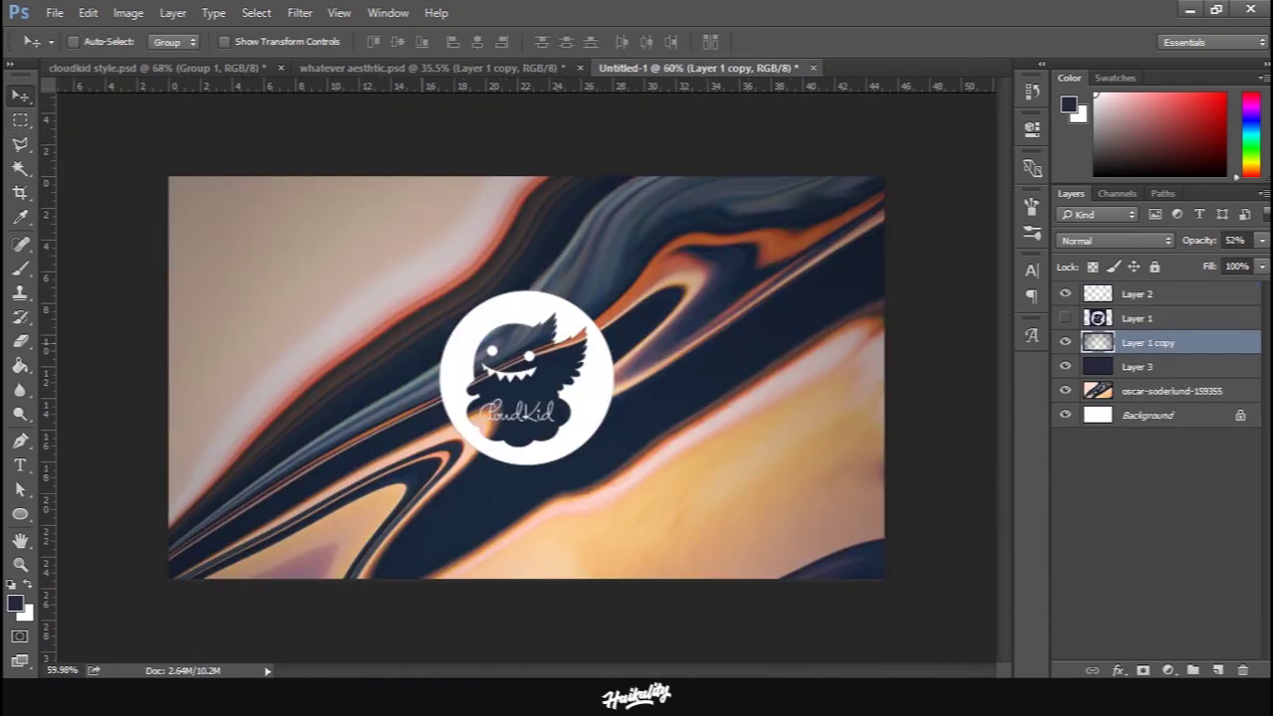
{"action": "scroll", "coordinate": [529, 375], "scroll_direction": "up", "scroll_amount": 2}
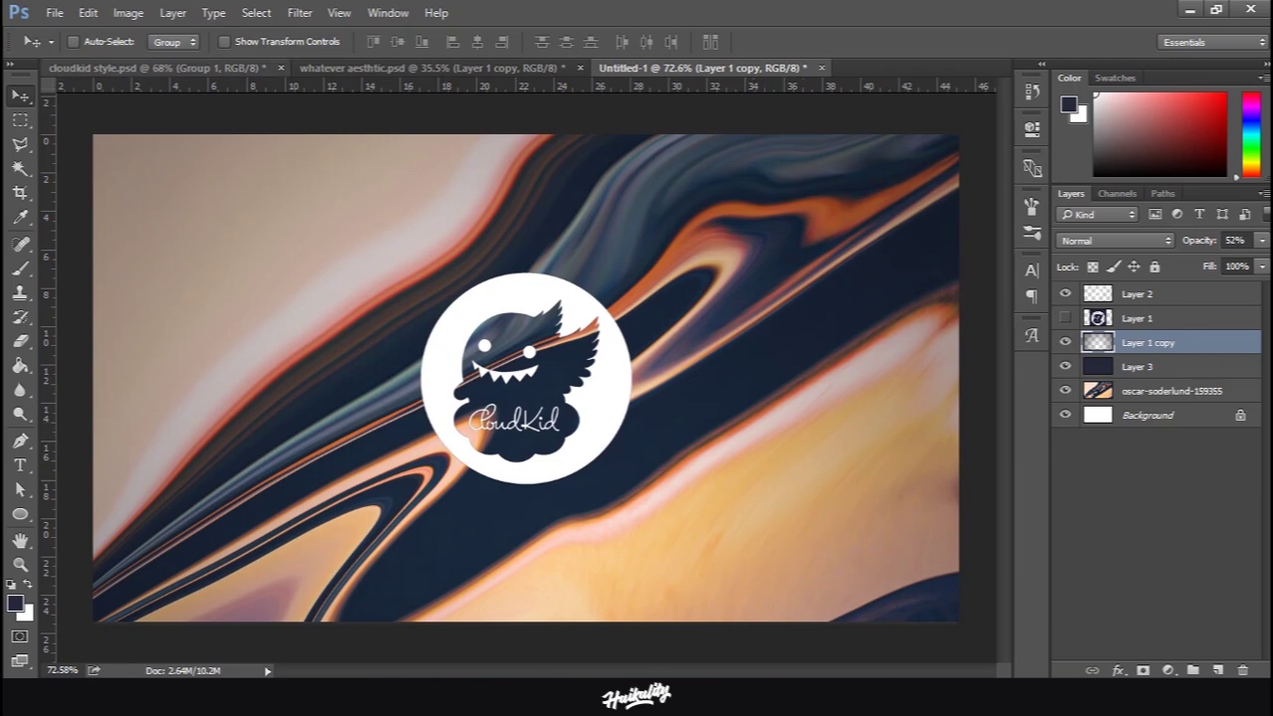
{"action": "left_click", "coordinate": [199, 69]}
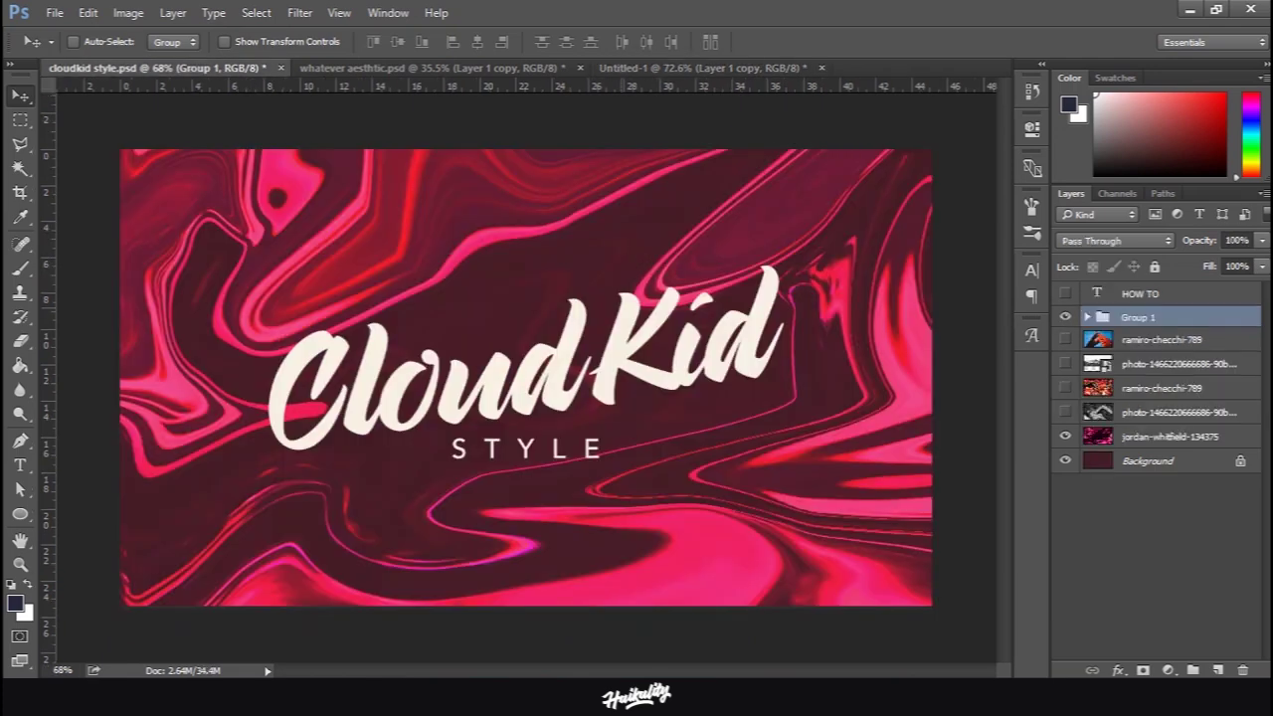
{"action": "left_click", "coordinate": [637, 67]}
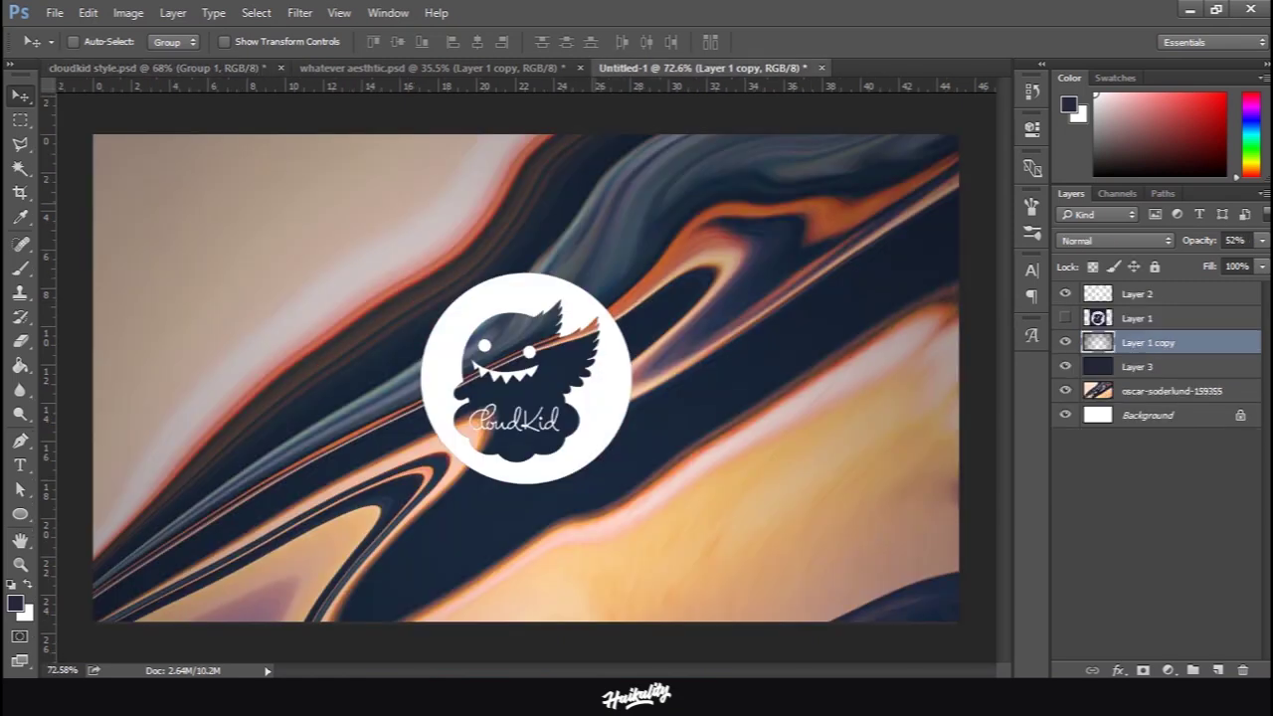